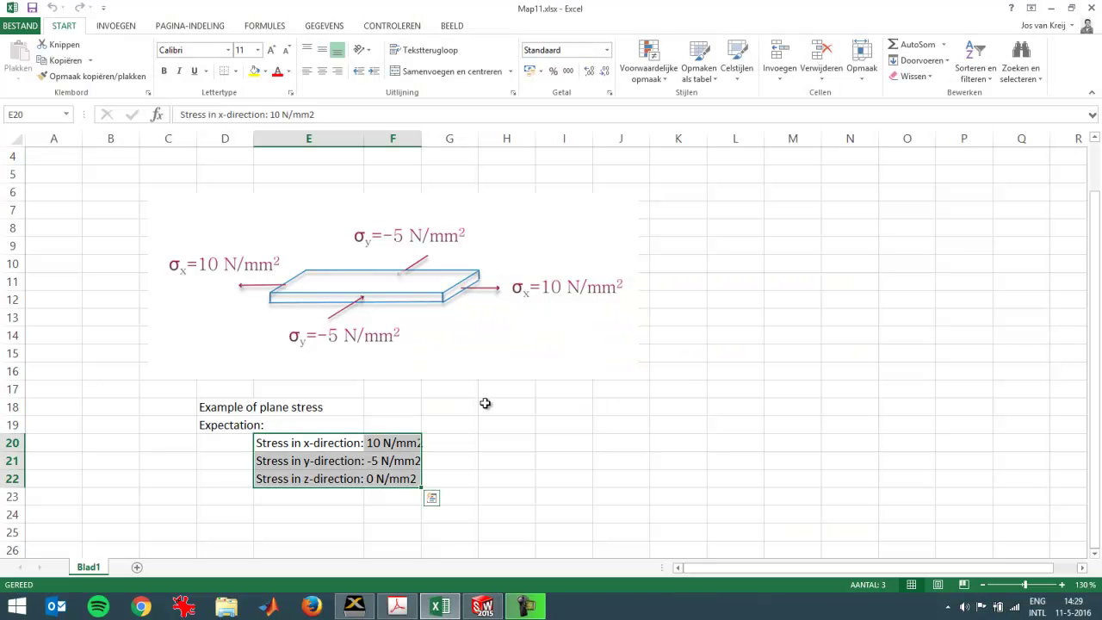
- Select the expected stresses (10, −5, 0 N/mm2) in cells E20:F22 of Map11.xlsx
key(Escape)
click(508, 409)
drag(299, 442, 382, 479)
- In SOLIDWORKS, start a new part from the Simulation template
click(483, 605)
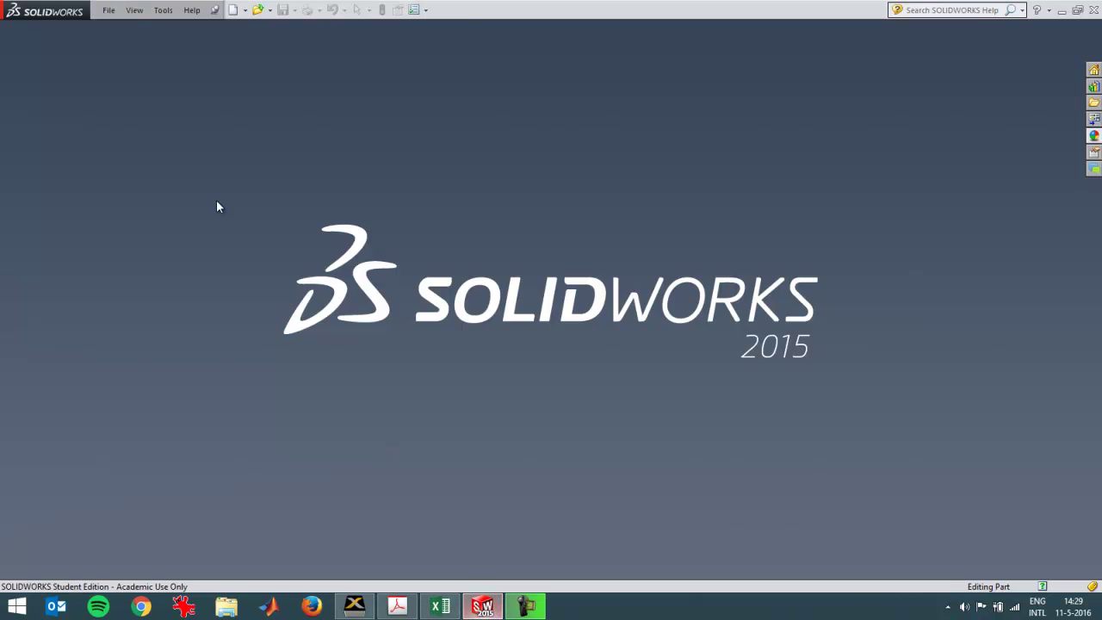
click(108, 9)
click(123, 31)
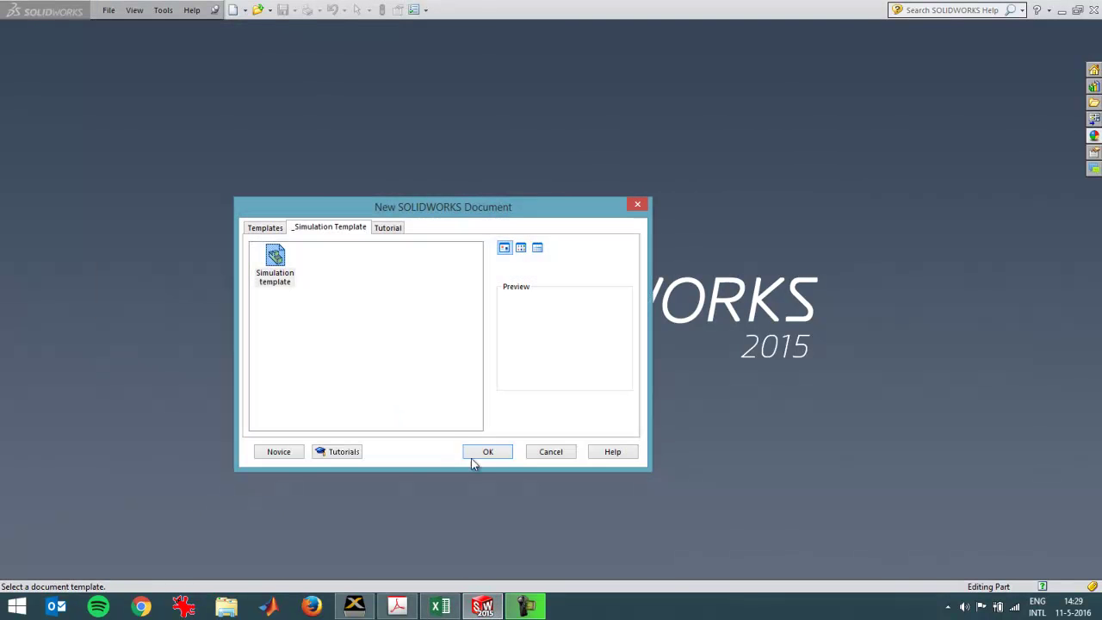
click(489, 451)
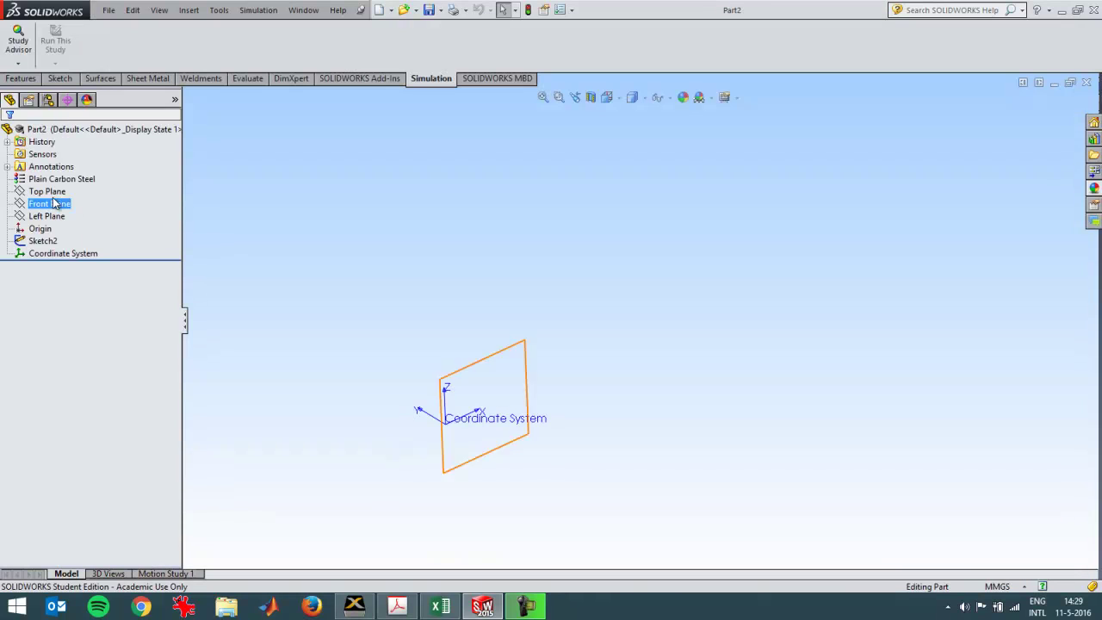
- Sketch a center rectangle on the Top Plane, centred at the origin
click(49, 192)
click(59, 78)
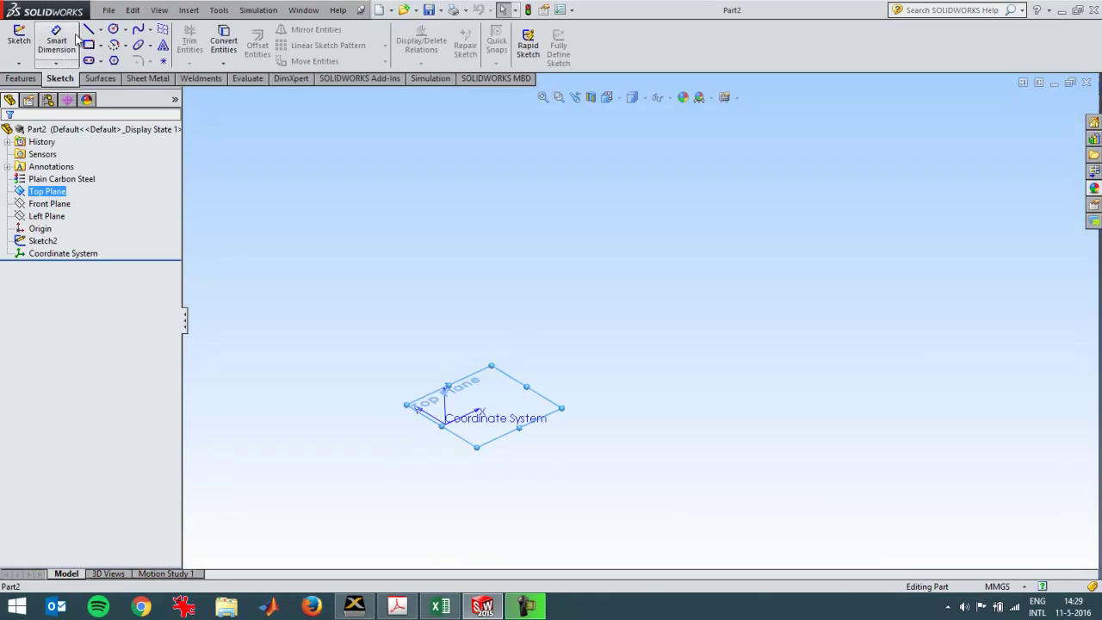
click(89, 44)
click(51, 180)
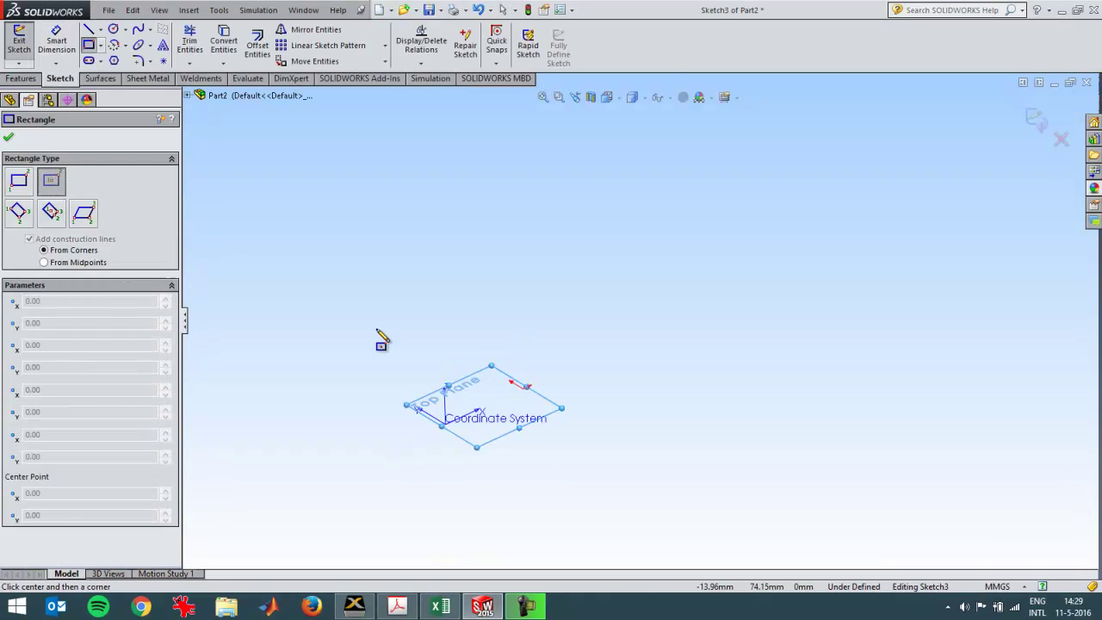
click(523, 388)
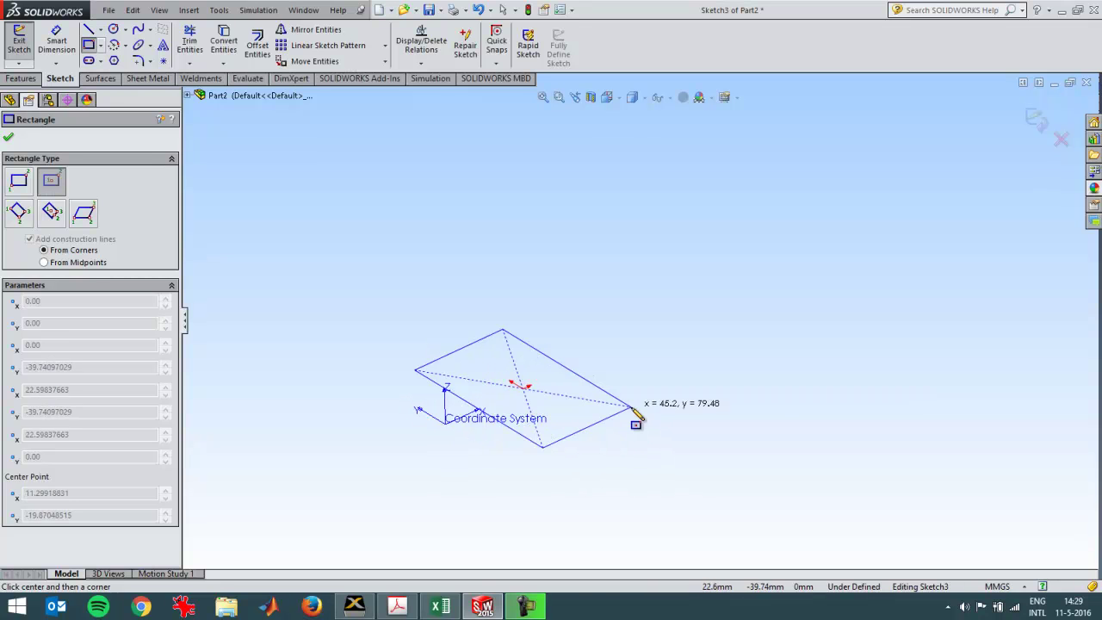
click(631, 407)
click(8, 137)
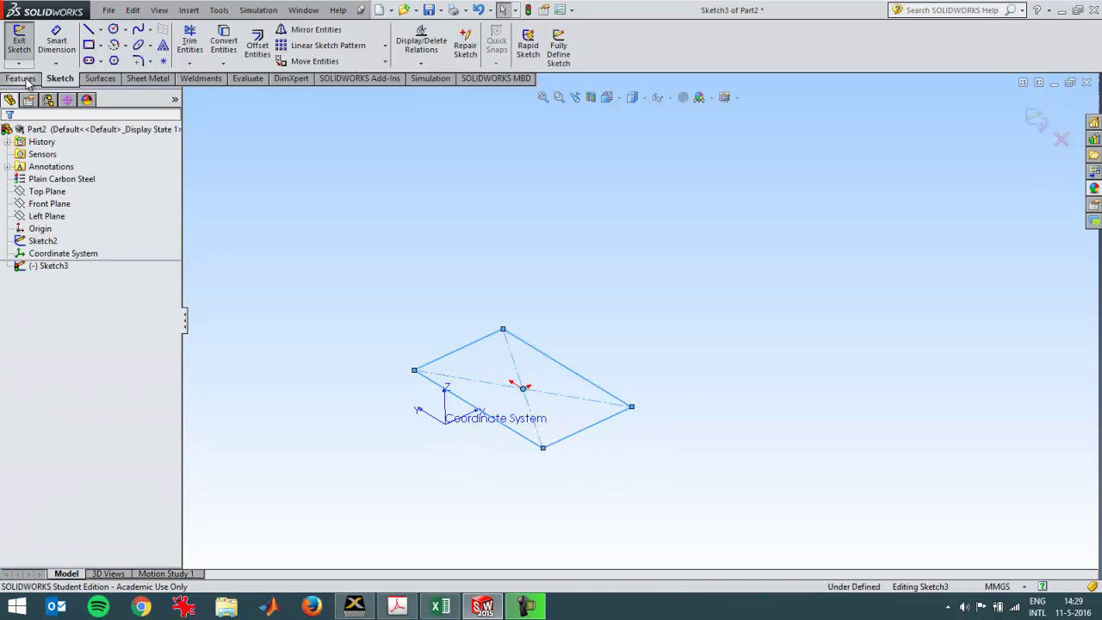
- Extrude the rectangle 2 mm into a thin plate (Boss-Extrude1)
click(21, 78)
click(25, 43)
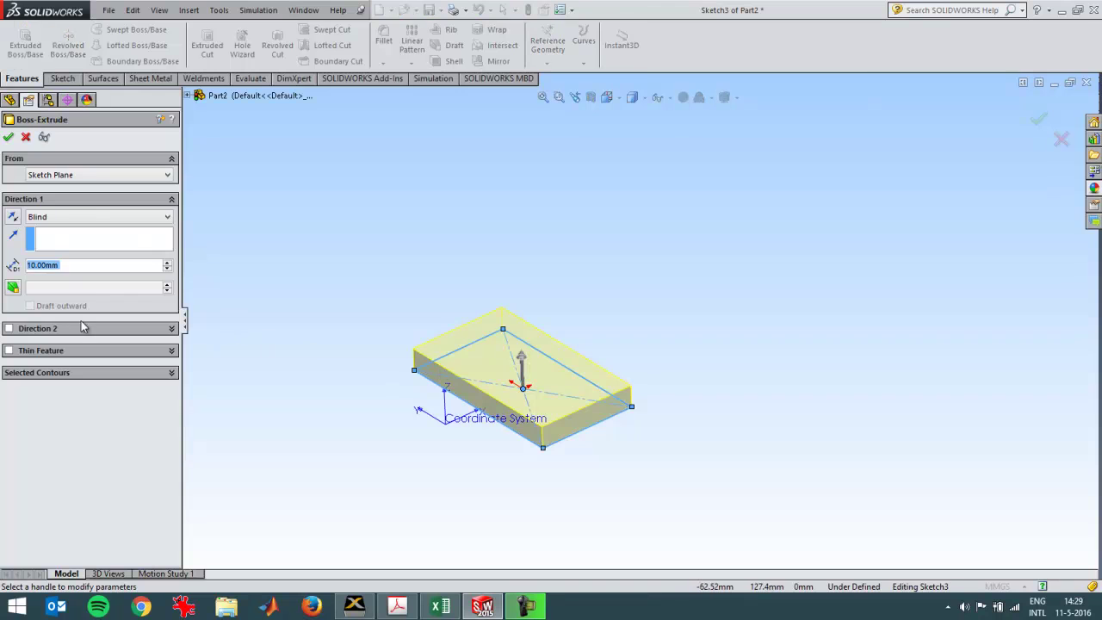
text(2)
key(Return)
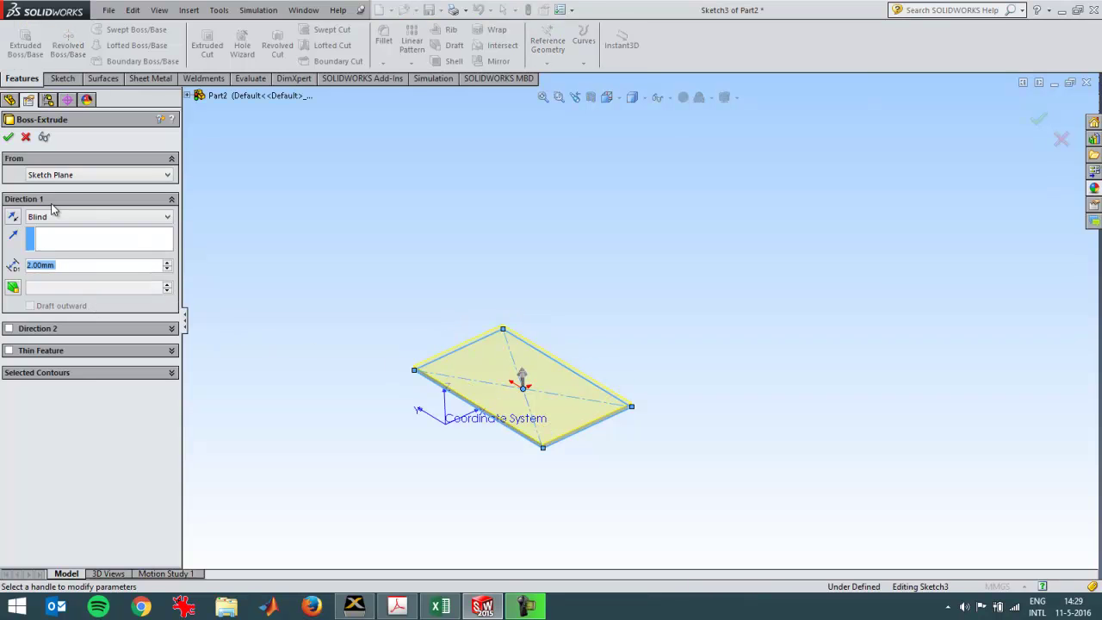
click(8, 138)
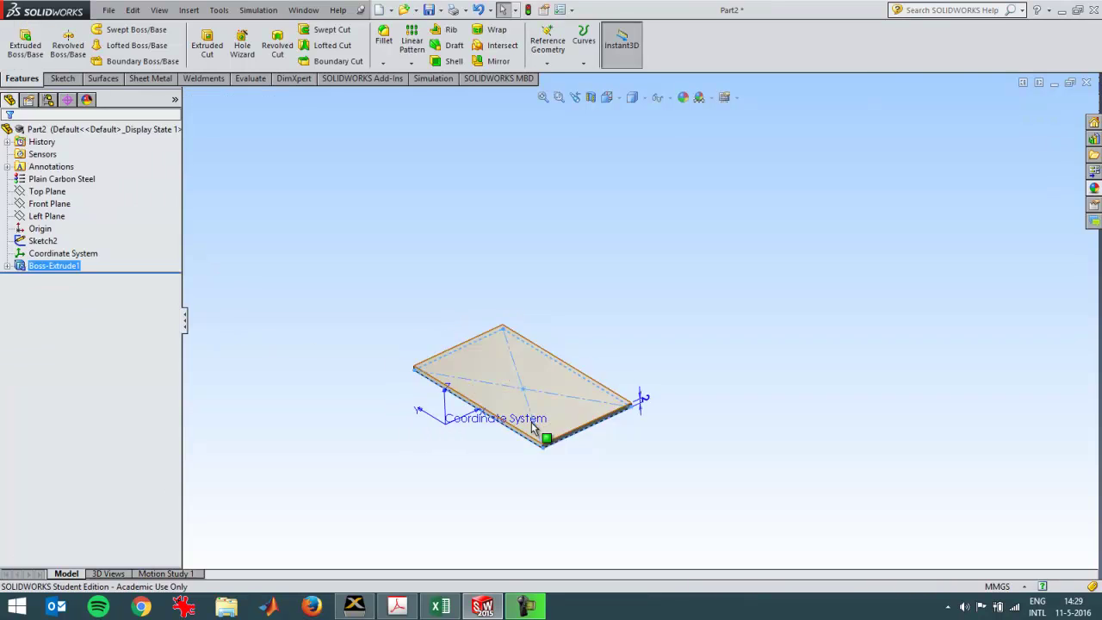
scroll(532, 440, down, 3)
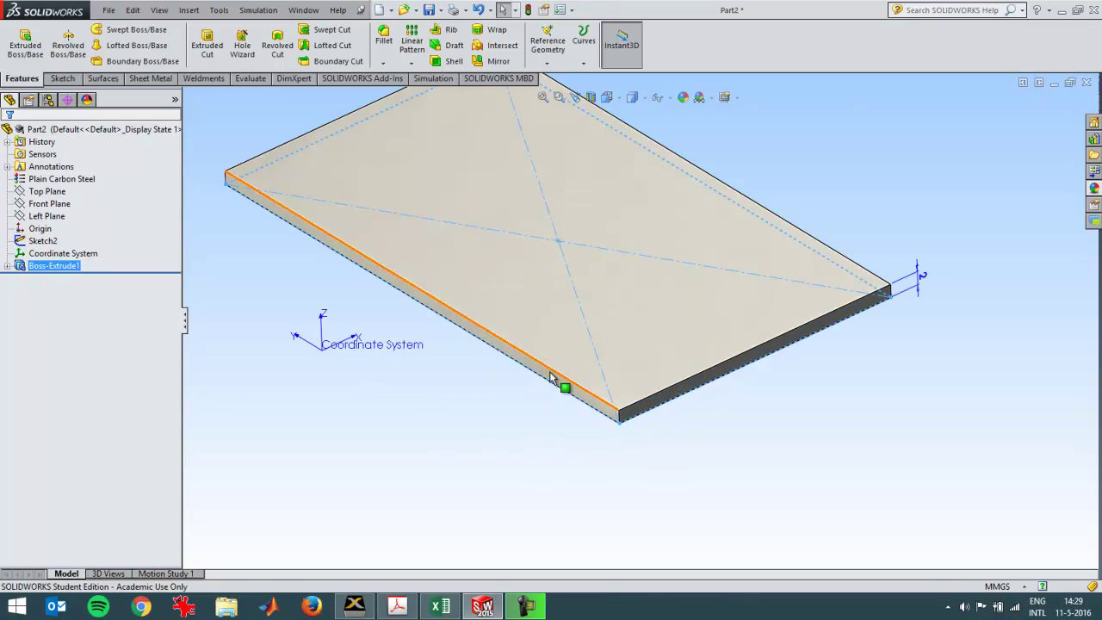
scroll(551, 379, up, 3)
scroll(546, 366, down, 4)
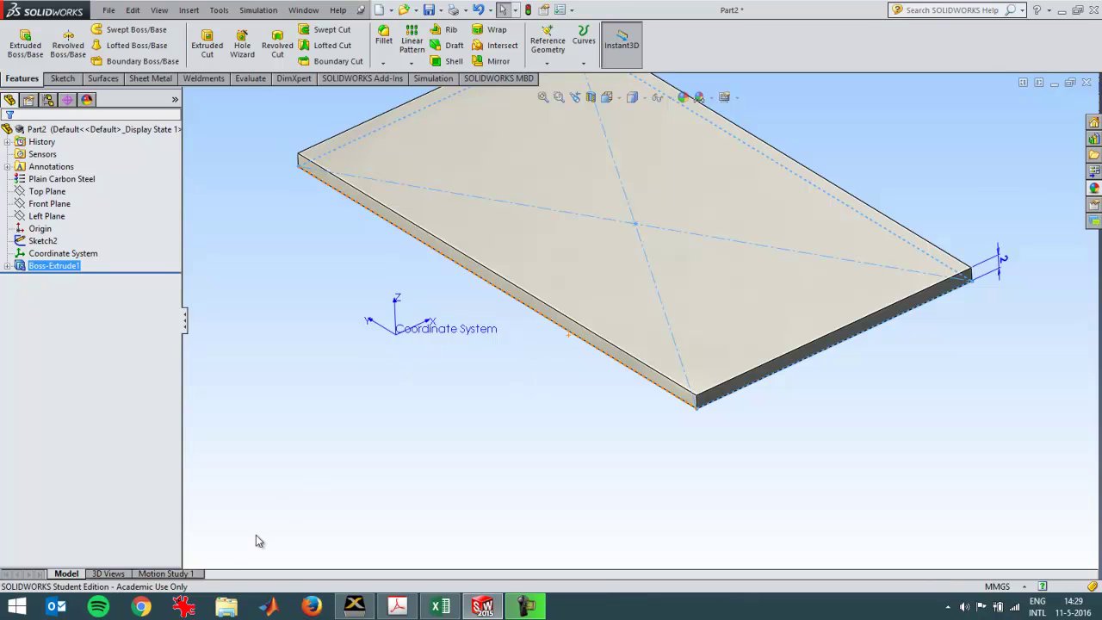
- Create a new static simulation study named Static 1
right_click(190, 575)
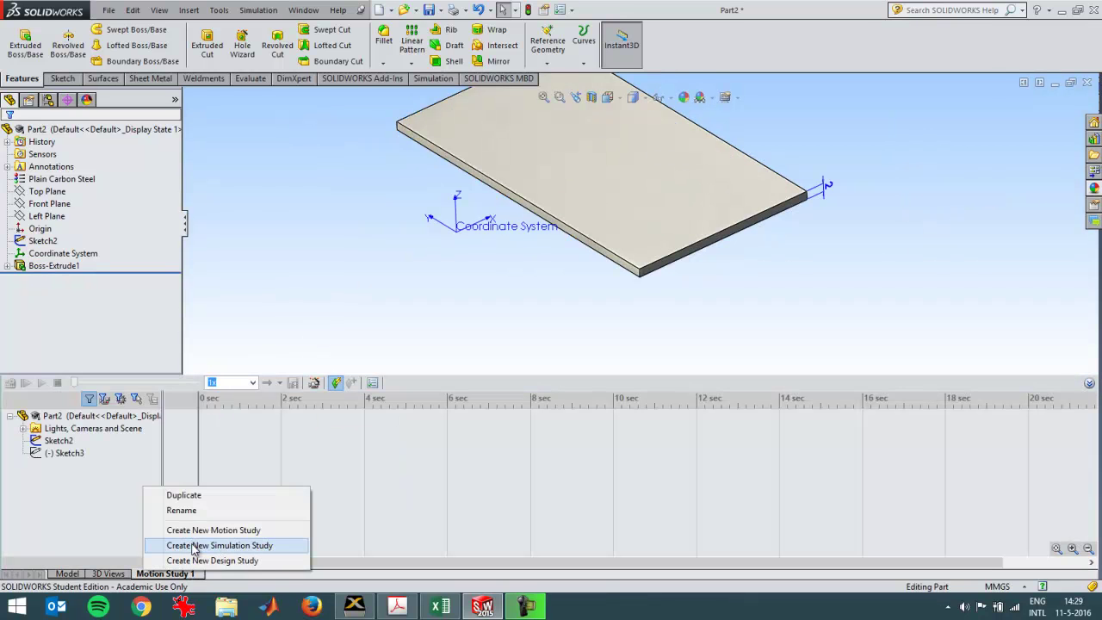
click(194, 546)
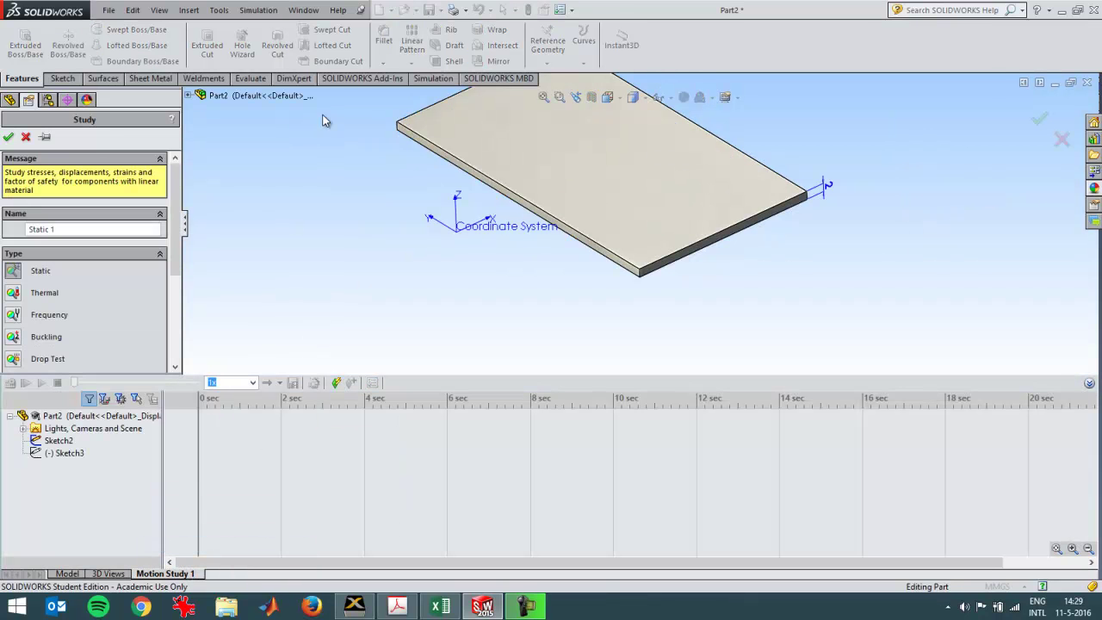
click(10, 138)
- Save the part as Part2.SLDPRT in C:\Temp
click(109, 9)
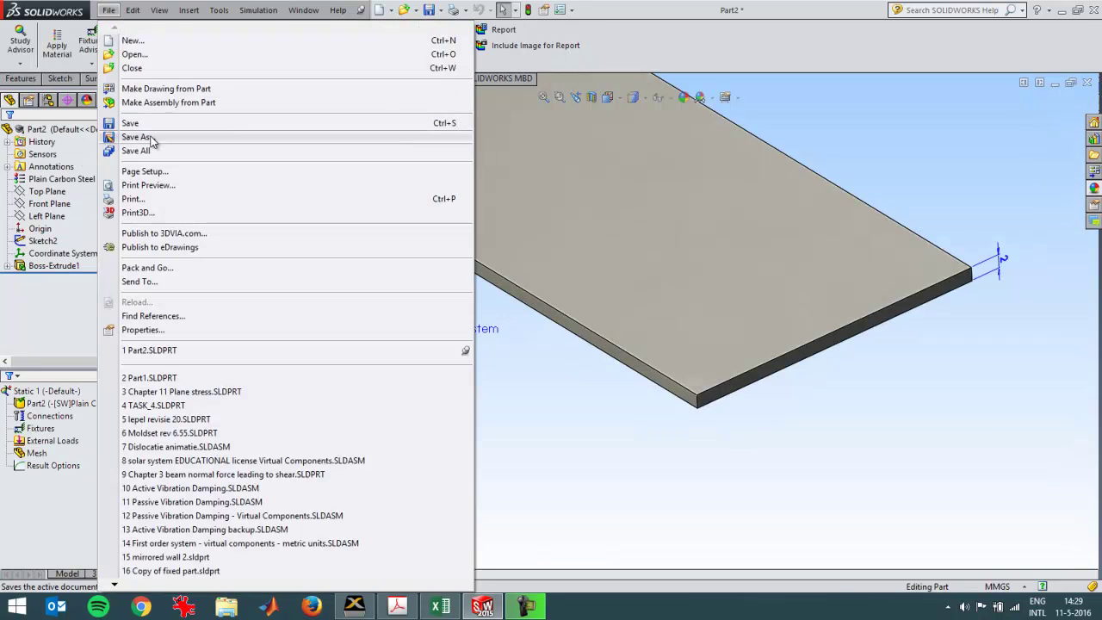
click(148, 136)
click(590, 349)
- Add a Fixed Geometry fixture (Fixed-1) at the plate's front corner vertex
click(72, 434)
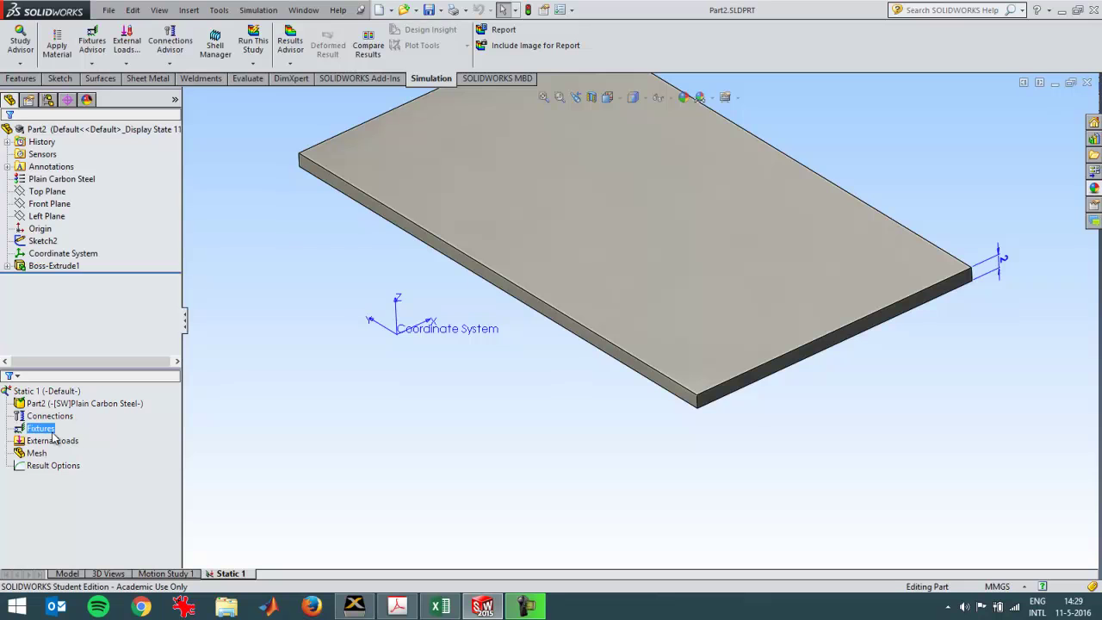
right_click(52, 434)
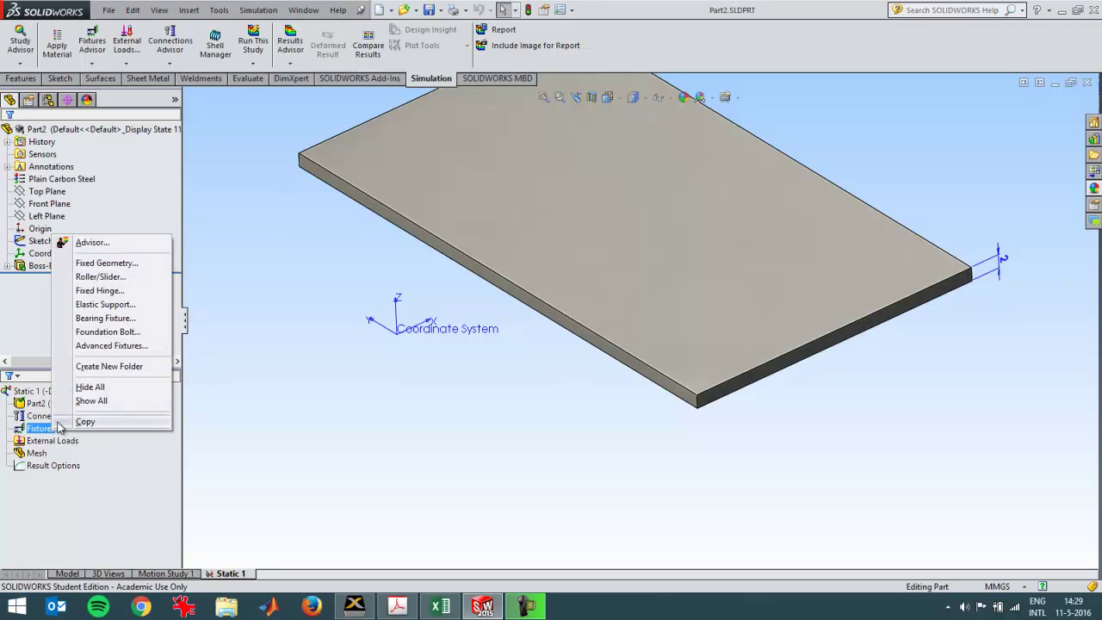
click(106, 263)
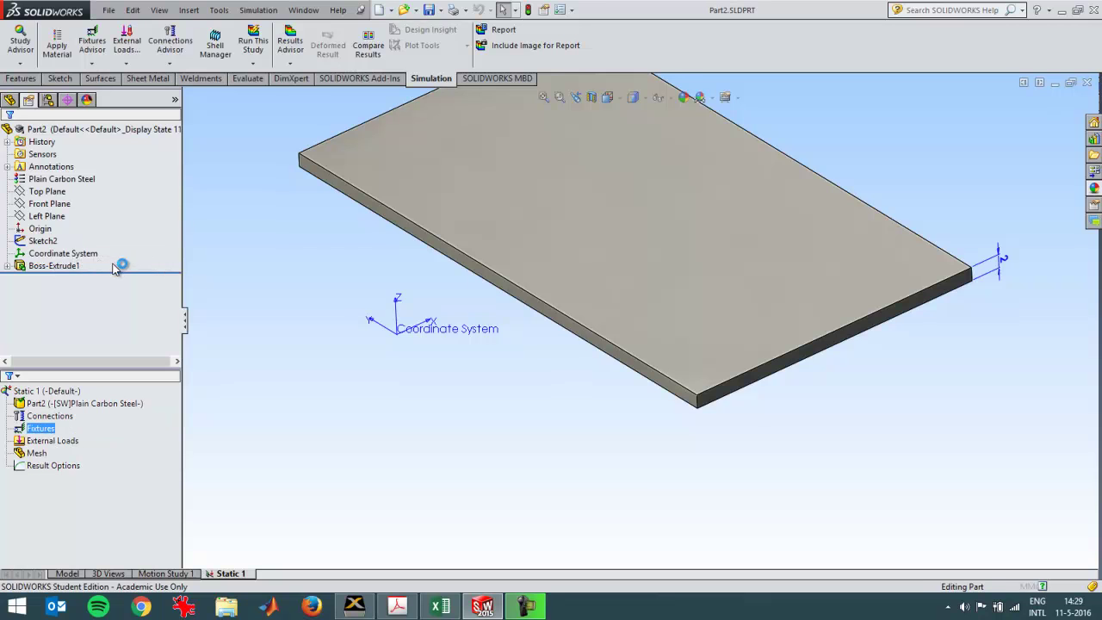
click(705, 407)
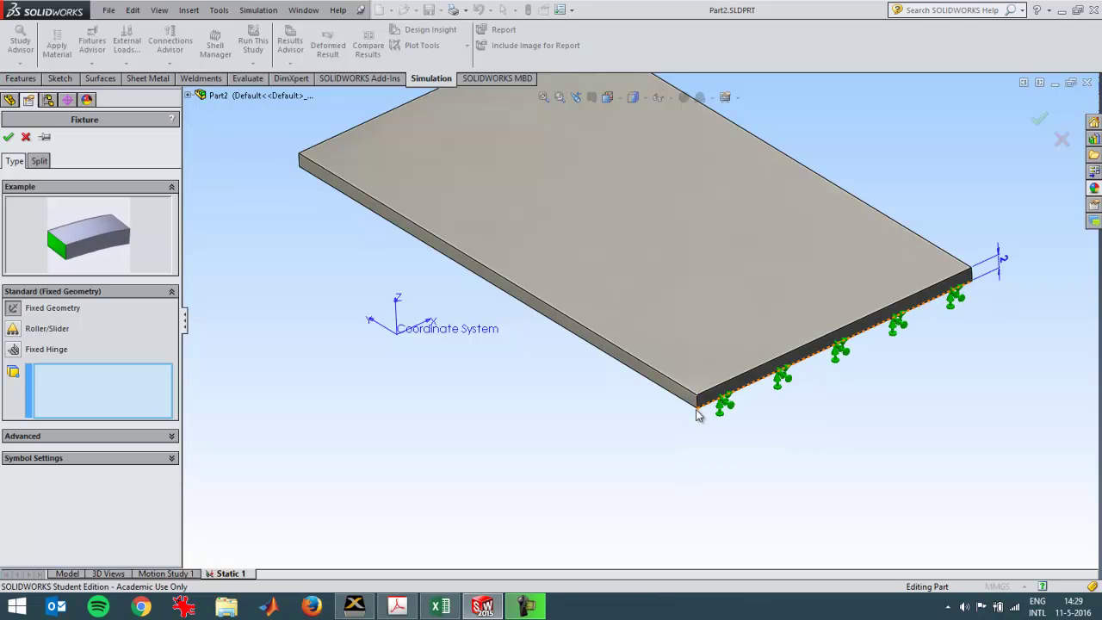
scroll(699, 417, down, 3)
click(675, 375)
click(8, 138)
- Start another Fixed Geometry fixture on a second plate corner vertex
click(52, 441)
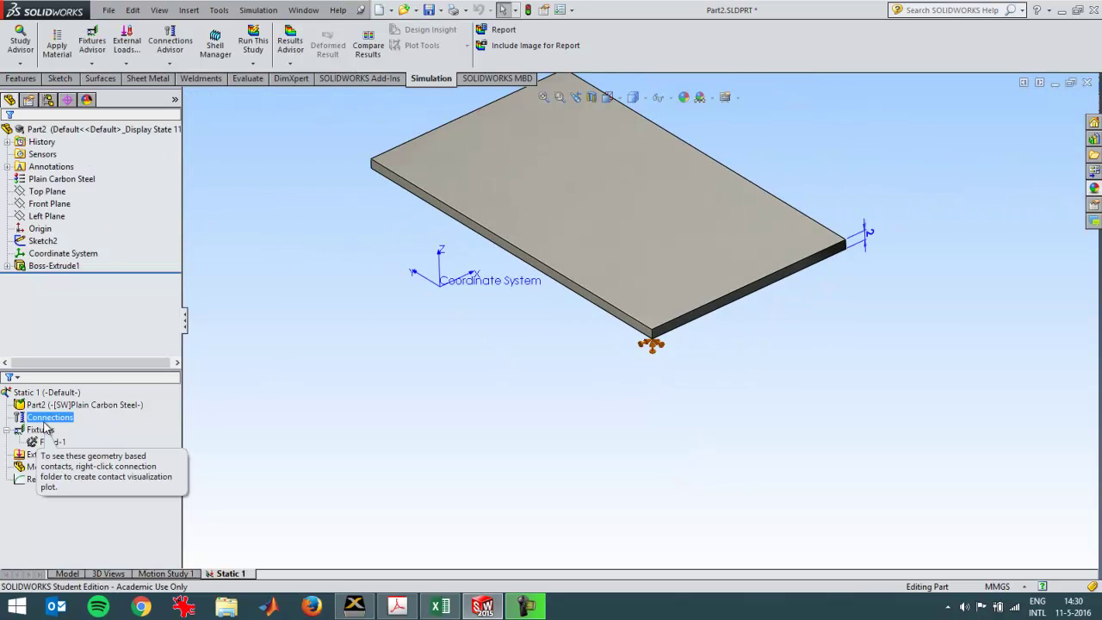
right_click(42, 429)
click(84, 261)
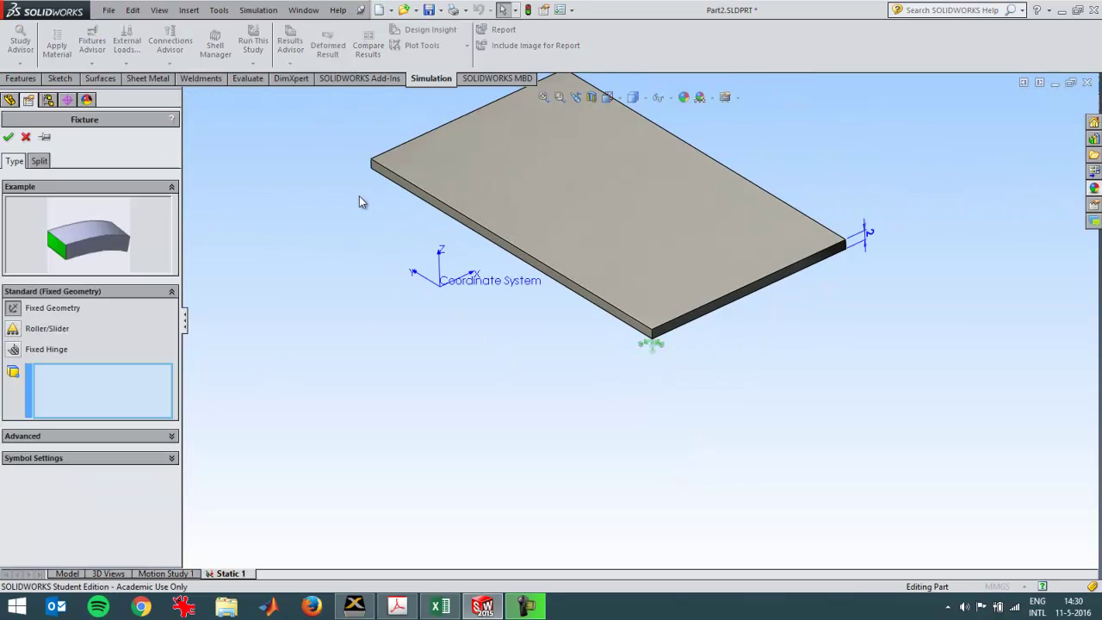
scroll(379, 182, down, 5)
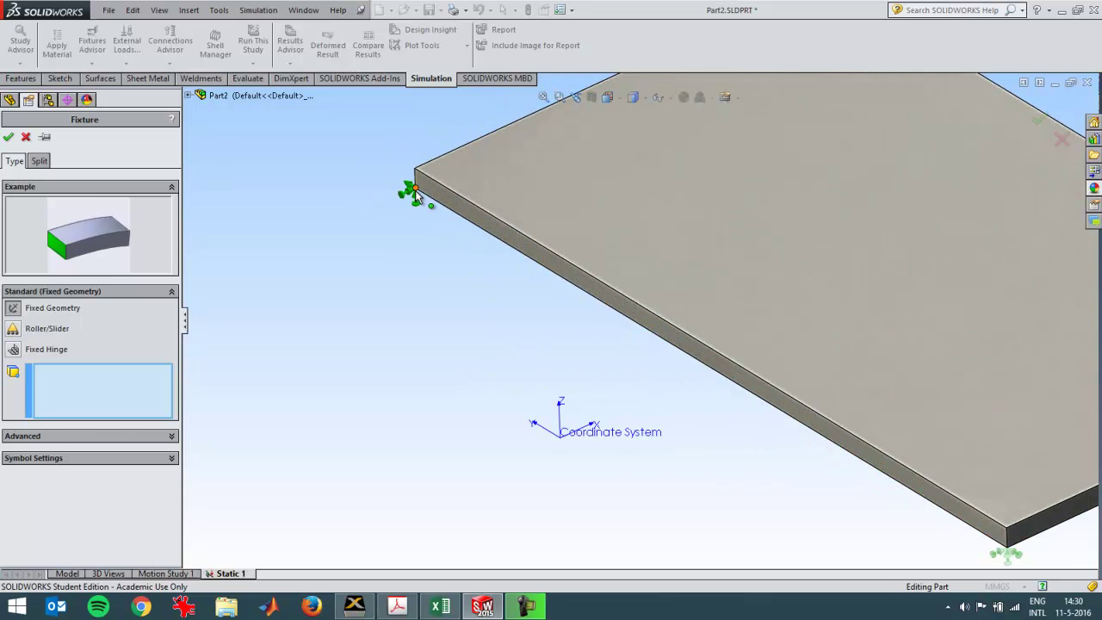
click(415, 190)
- Make it Use Reference Geometry along the adjacent long edge with 0 mm (Reference Geometry-1)
click(66, 436)
click(80, 516)
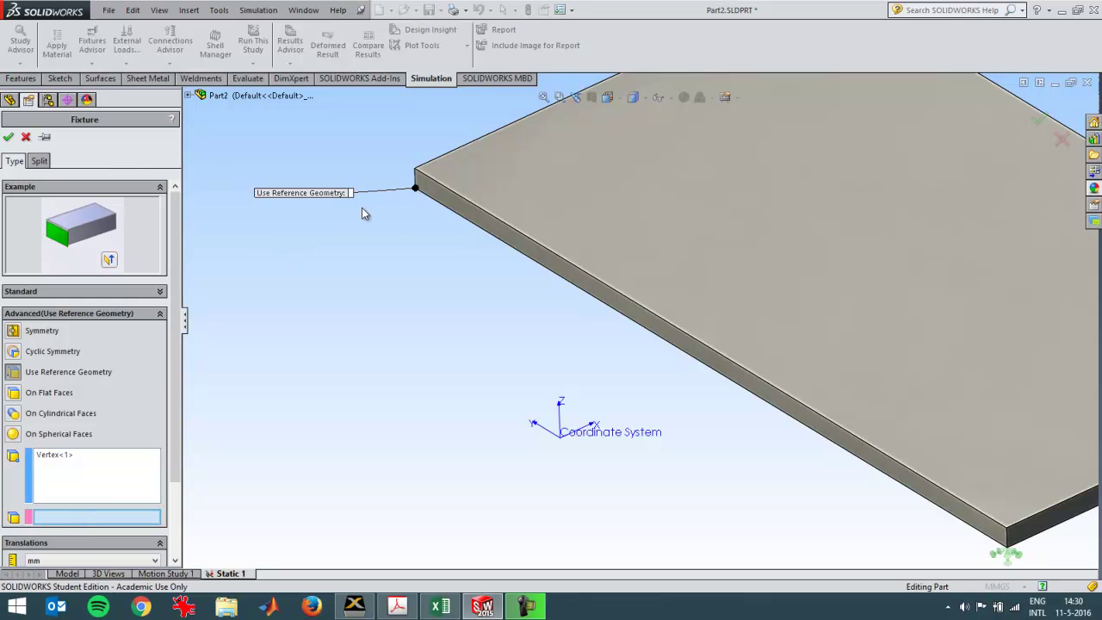
scroll(430, 205, down, 3)
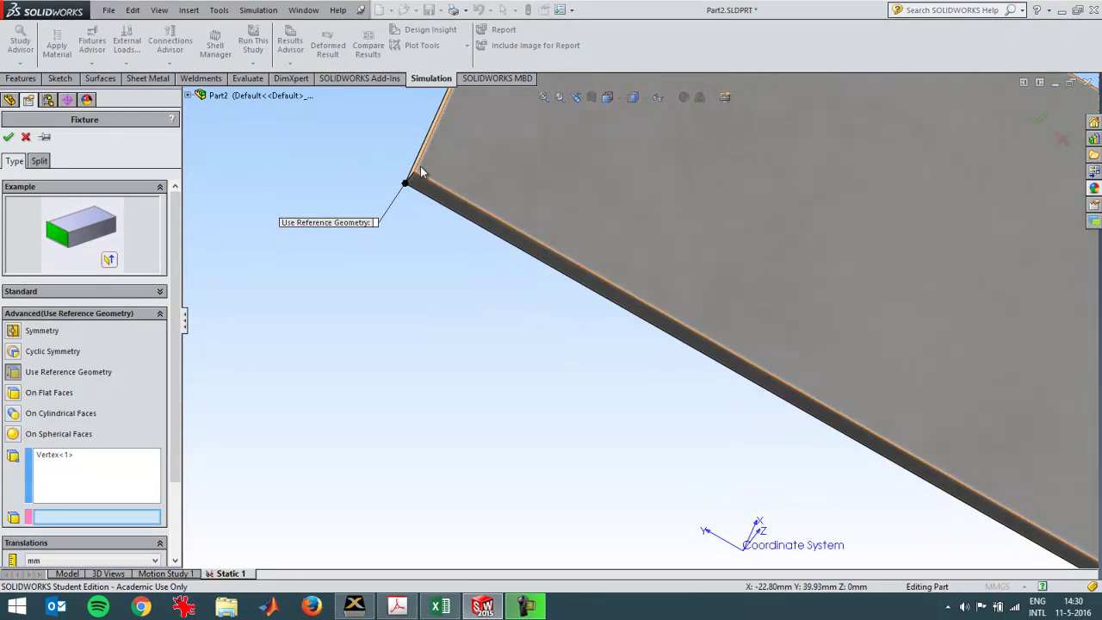
click(415, 171)
scroll(391, 239, up, 3)
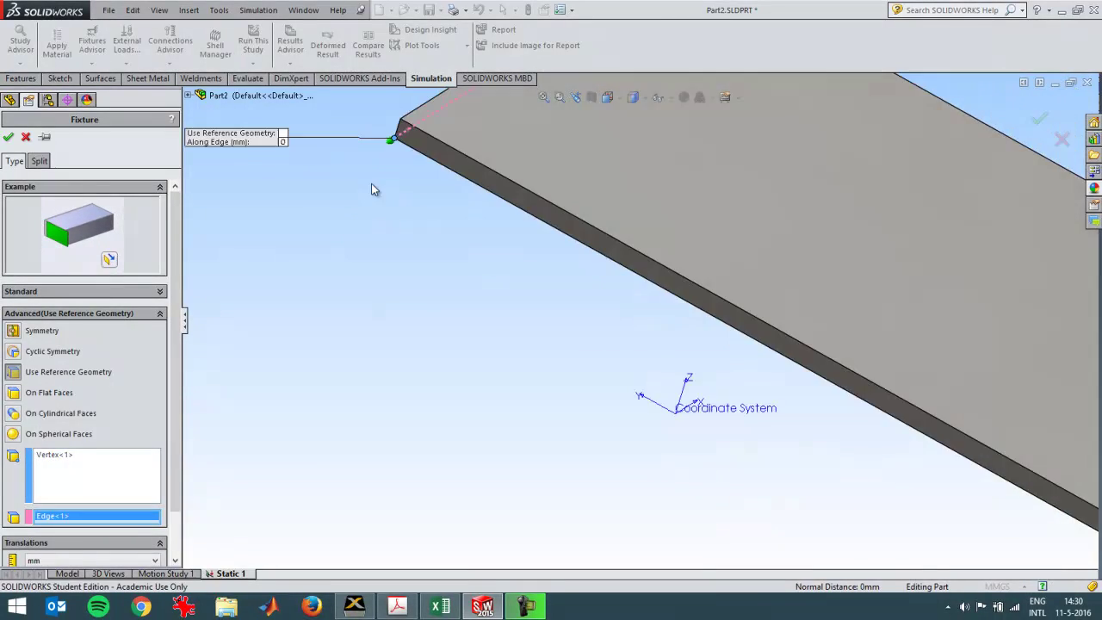
scroll(371, 186, up, 3)
scroll(646, 224, down, 3)
scroll(648, 258, down, 2)
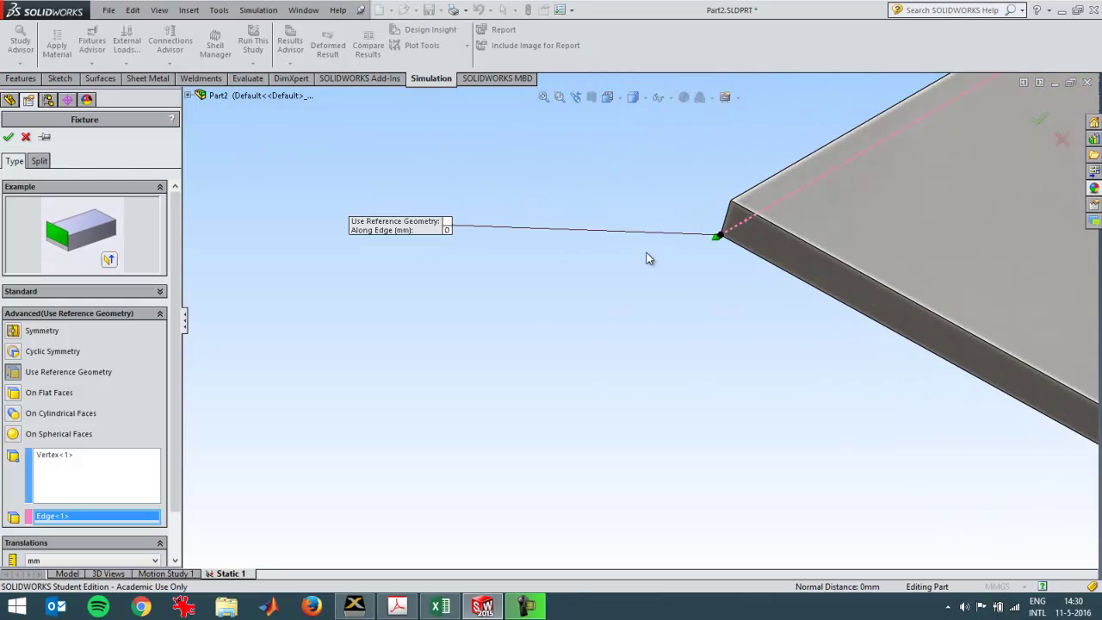
scroll(176, 451, down, 1)
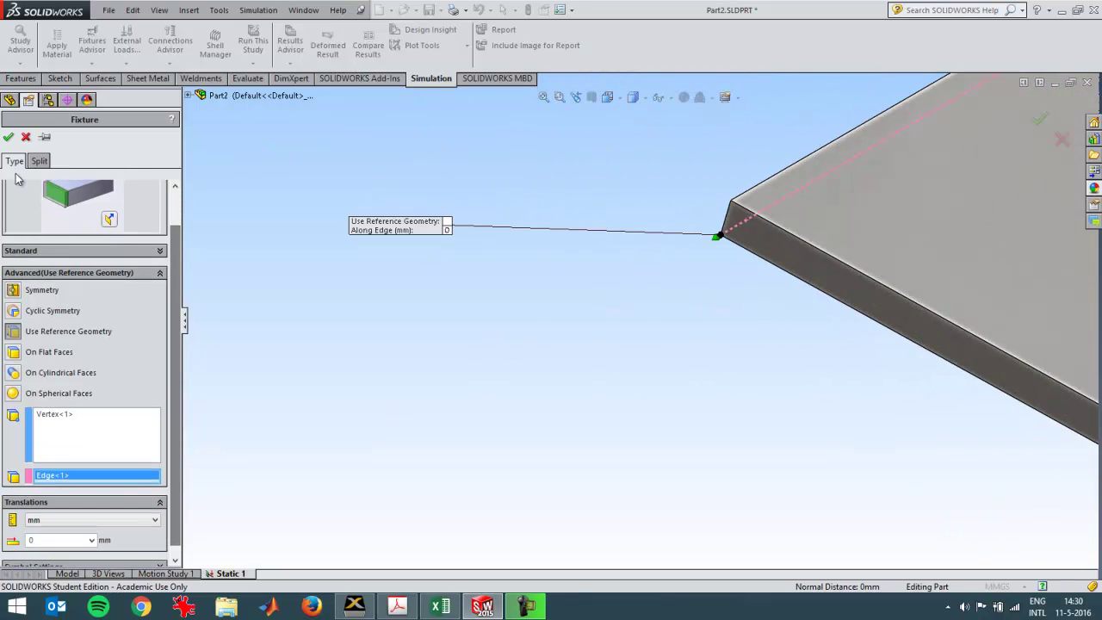
key(Return)
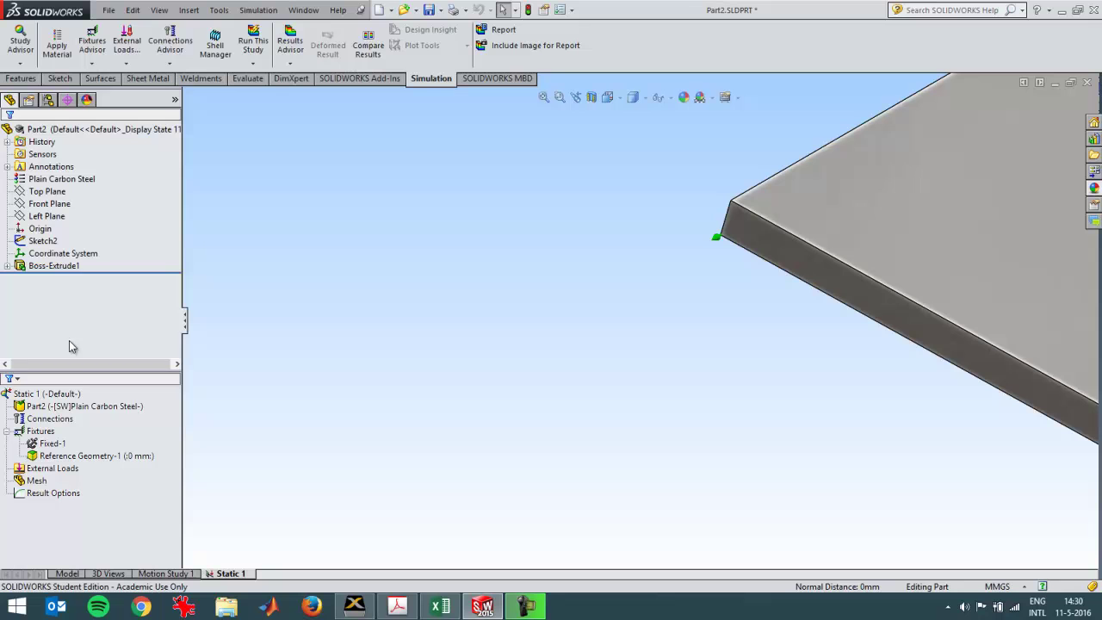
- Restrain a third corner vertex by reference geometry to the vertical corner edge (Reference Geometry-2, 0 mm)
right_click(49, 431)
click(102, 262)
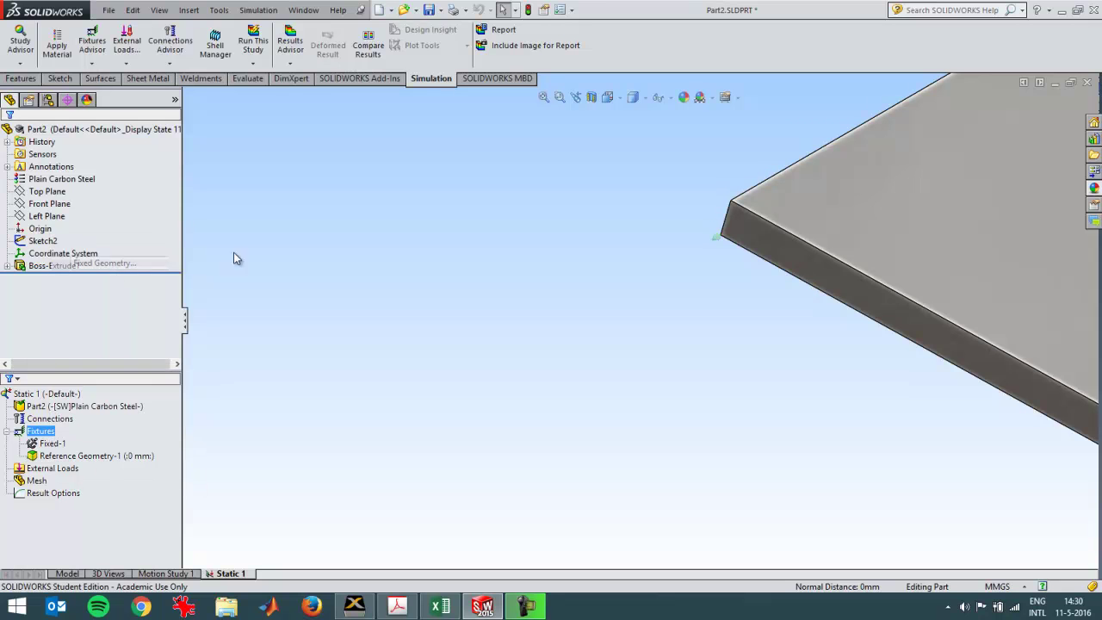
click(720, 236)
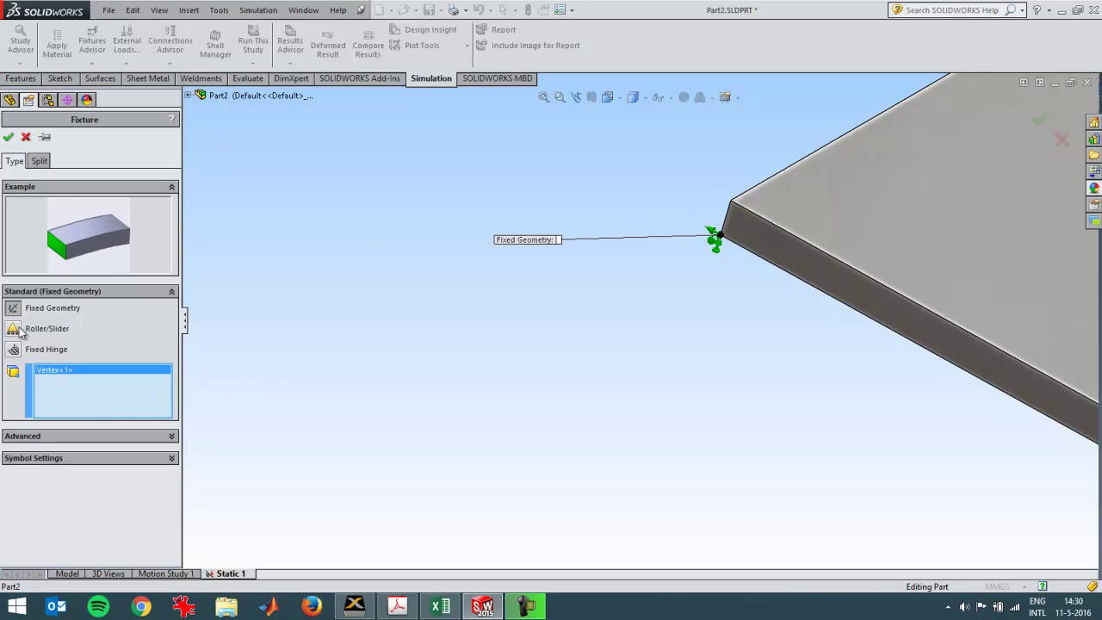
click(37, 436)
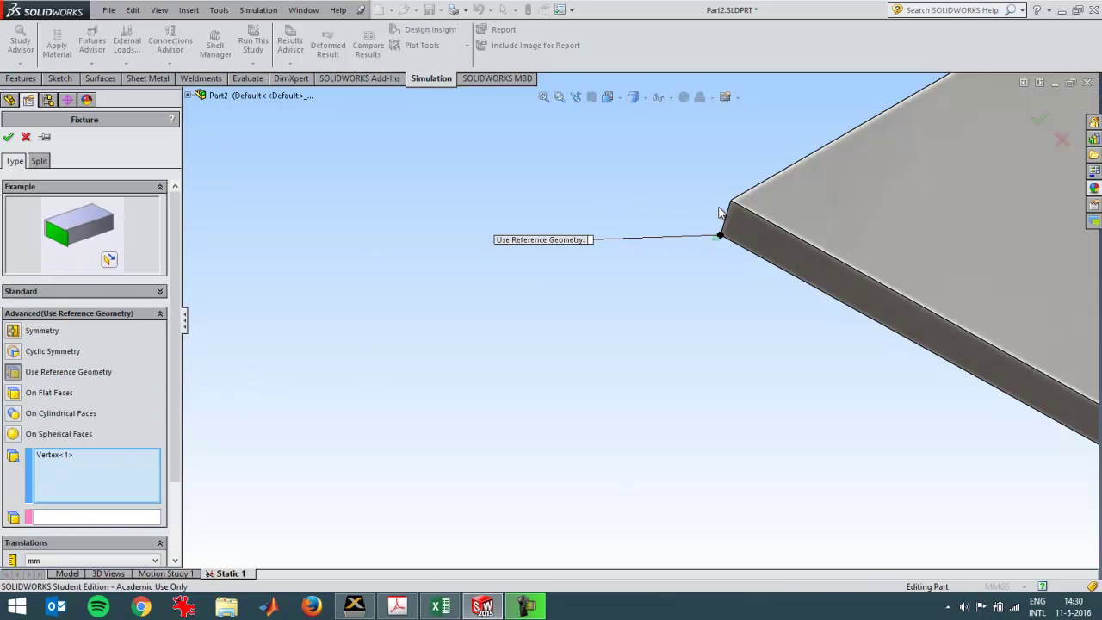
click(144, 520)
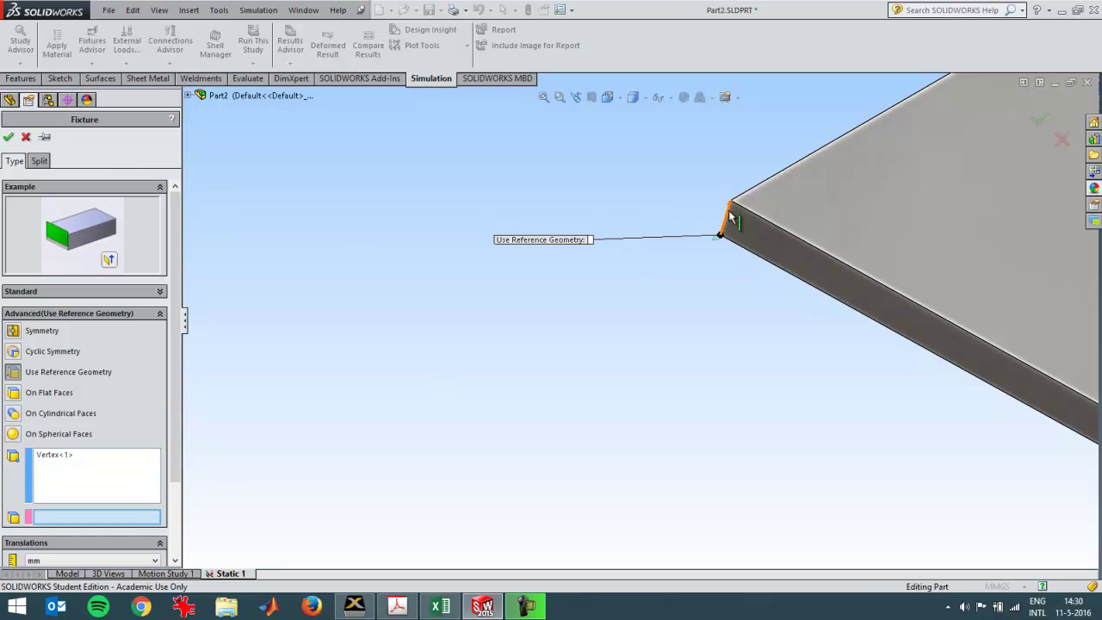
click(727, 215)
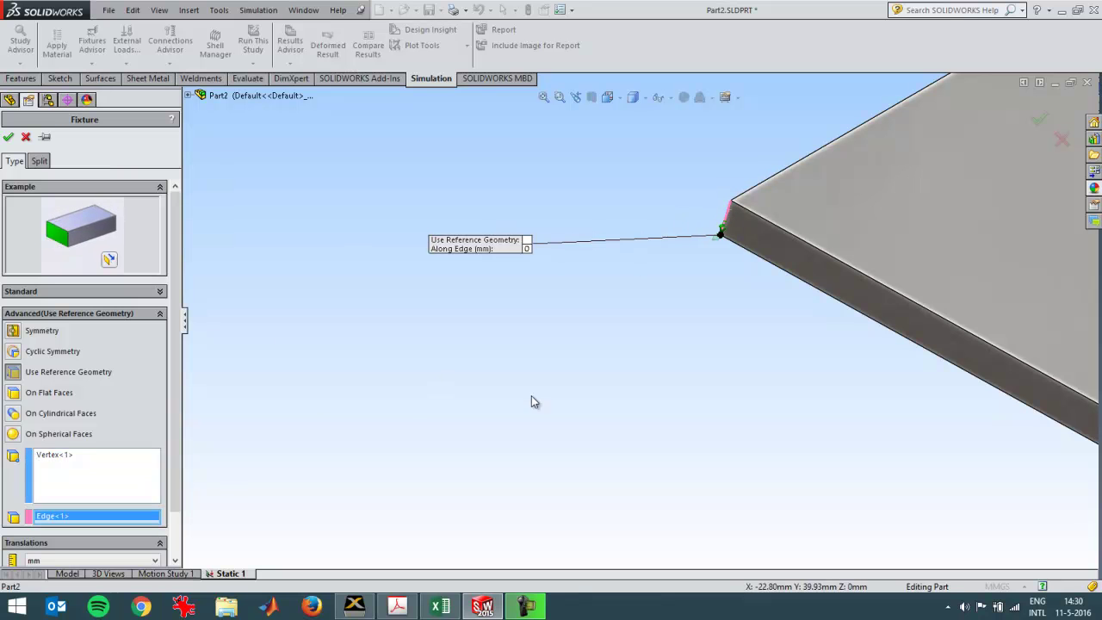
click(8, 136)
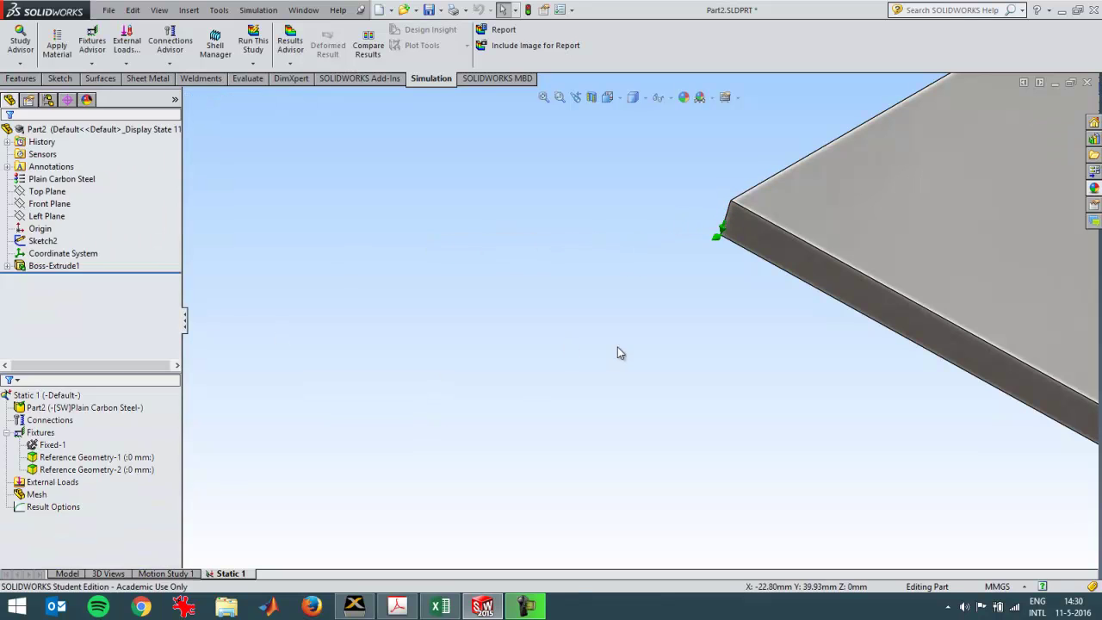
scroll(654, 352, up, 2)
scroll(740, 340, up, 2)
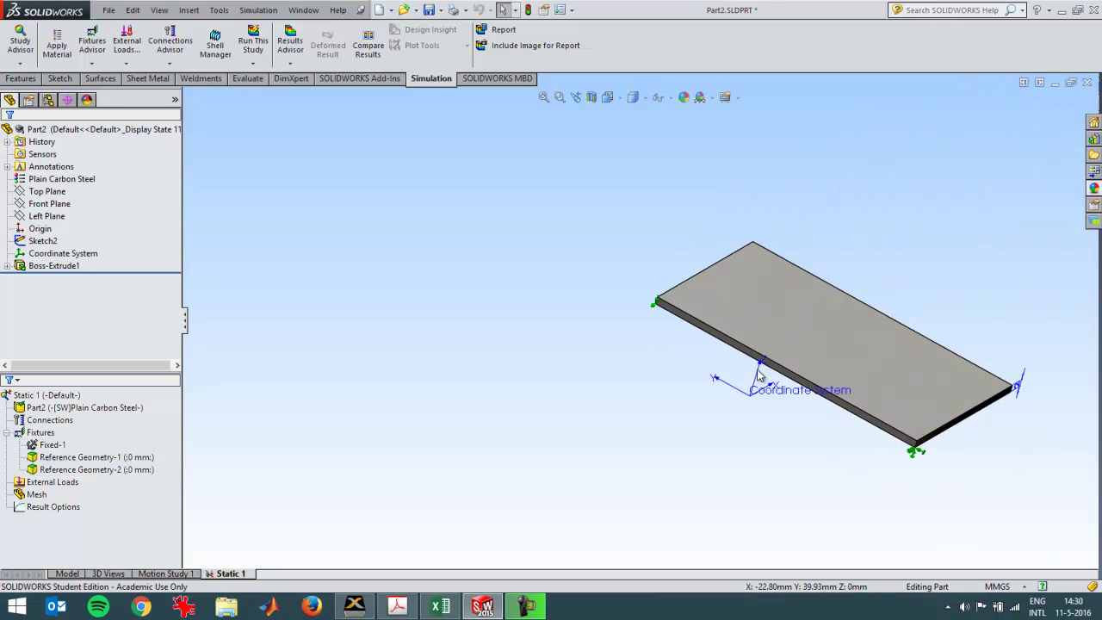
- Restrain the upper corner vertex by reference geometry to the long top edge (Reference Geometry-3, 0 mm)
scroll(911, 443, down, 2)
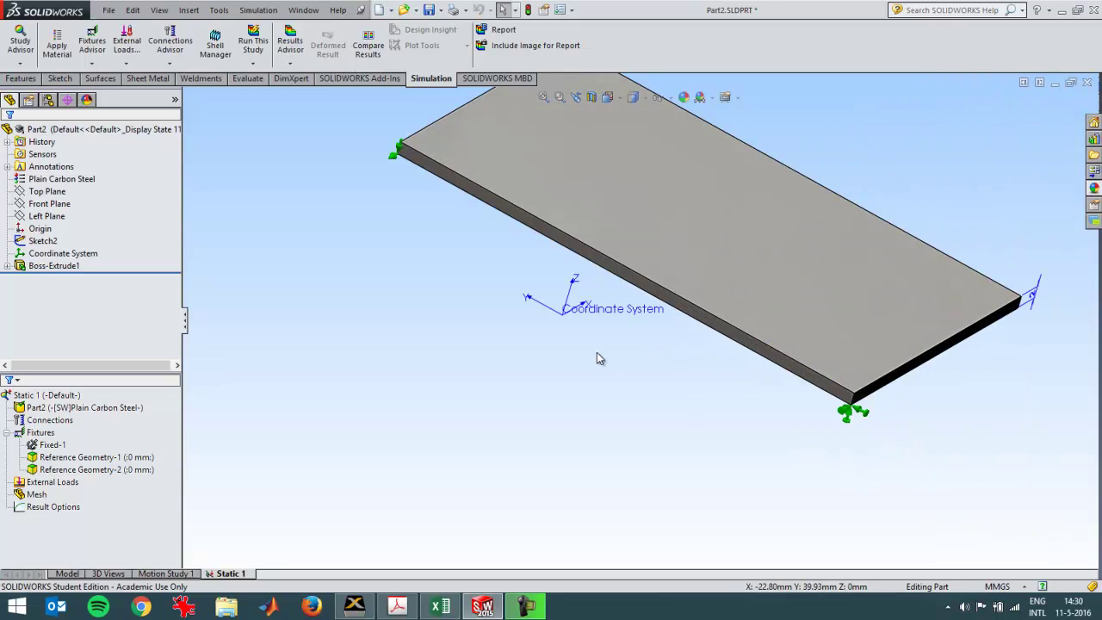
scroll(454, 160, down, 1)
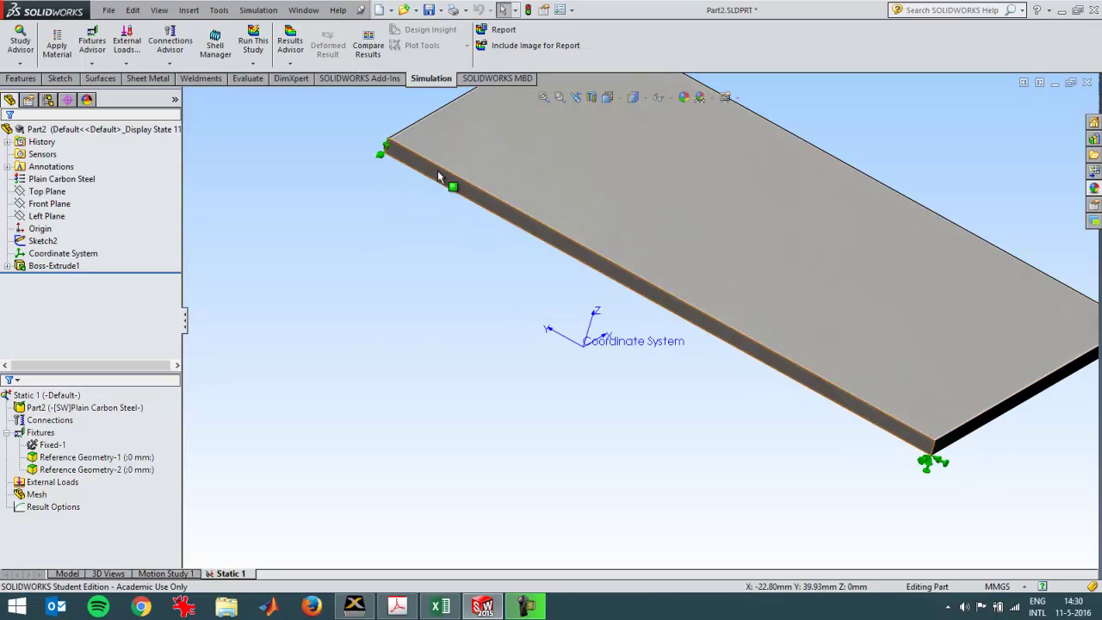
scroll(517, 239, up, 3)
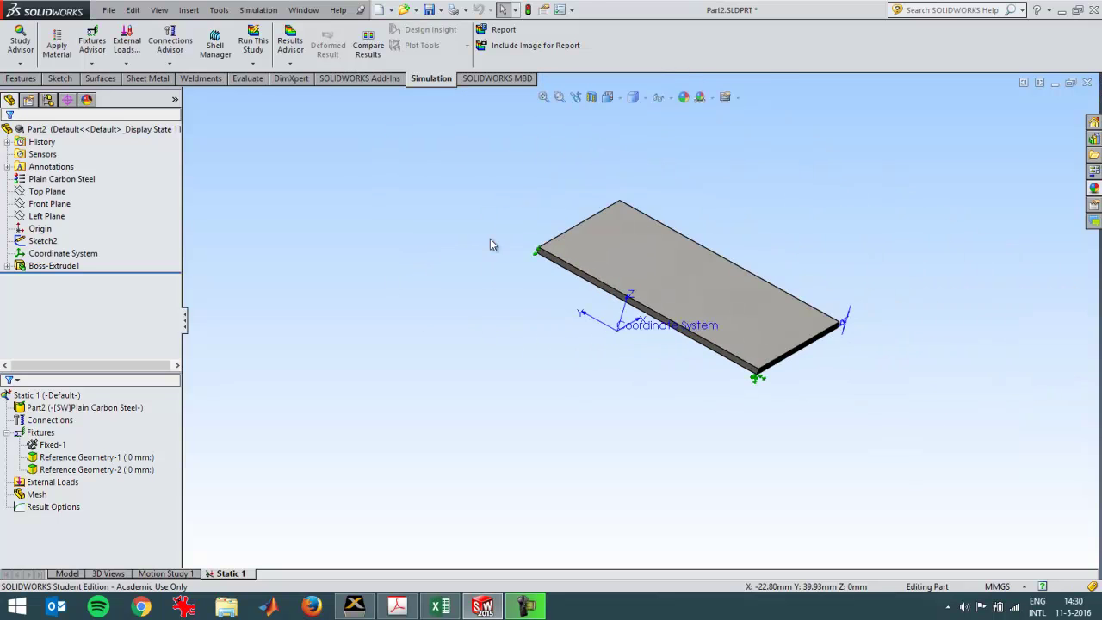
scroll(516, 244, down, 5)
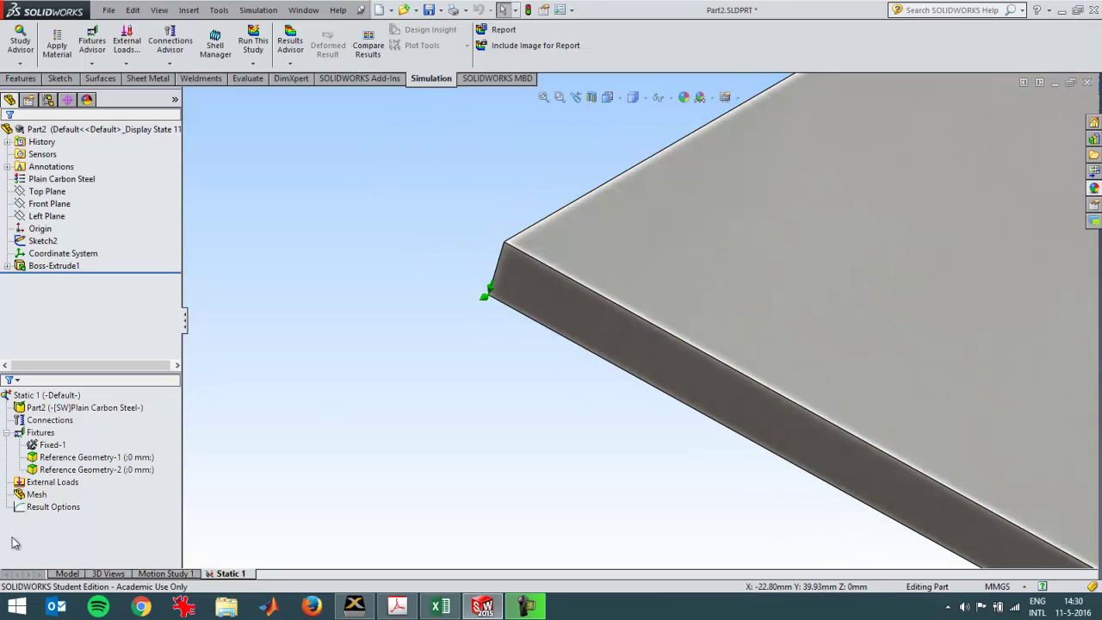
right_click(43, 432)
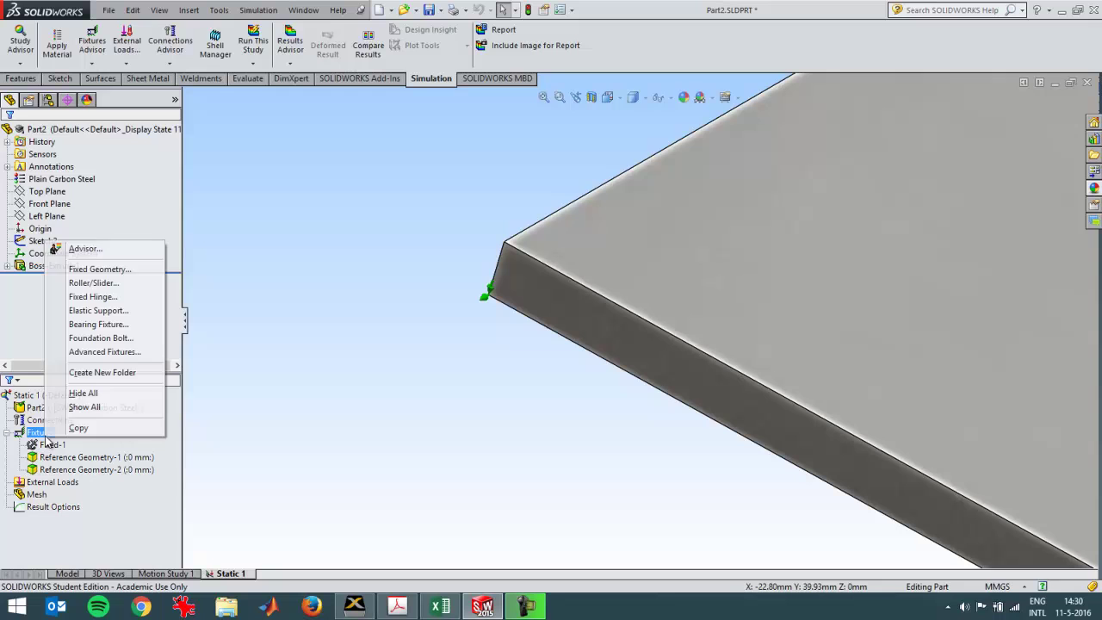
click(95, 270)
click(505, 245)
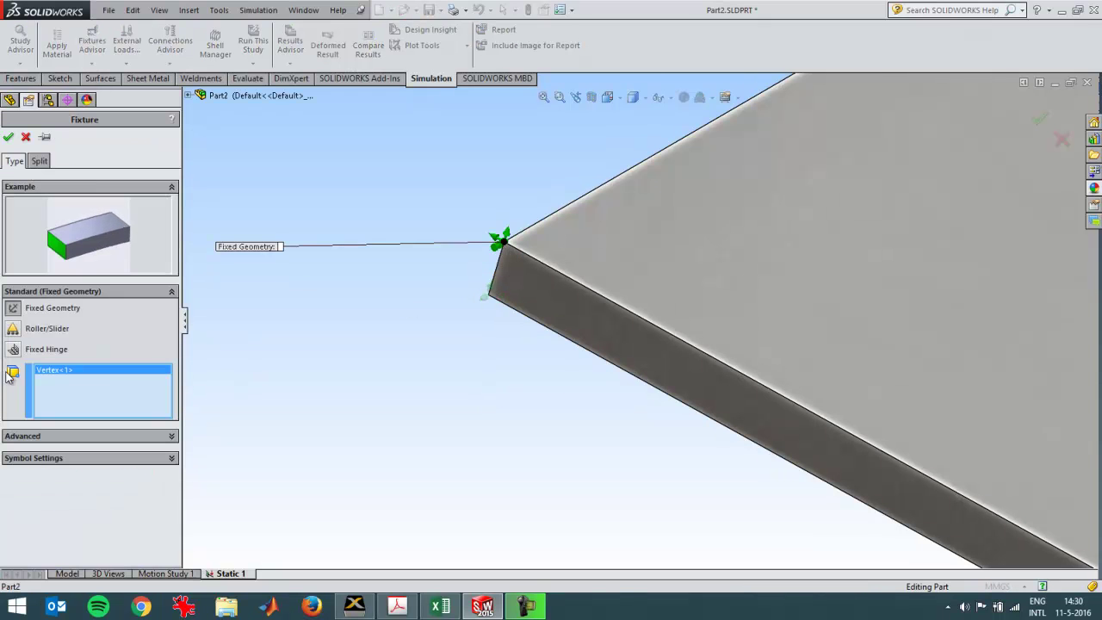
click(34, 436)
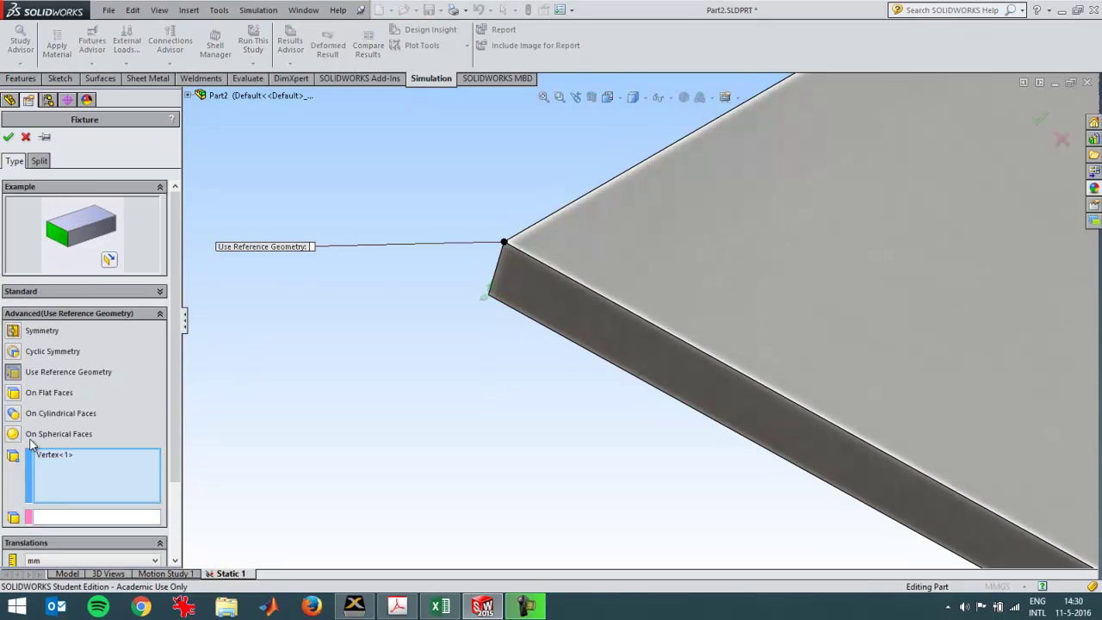
click(68, 517)
click(523, 239)
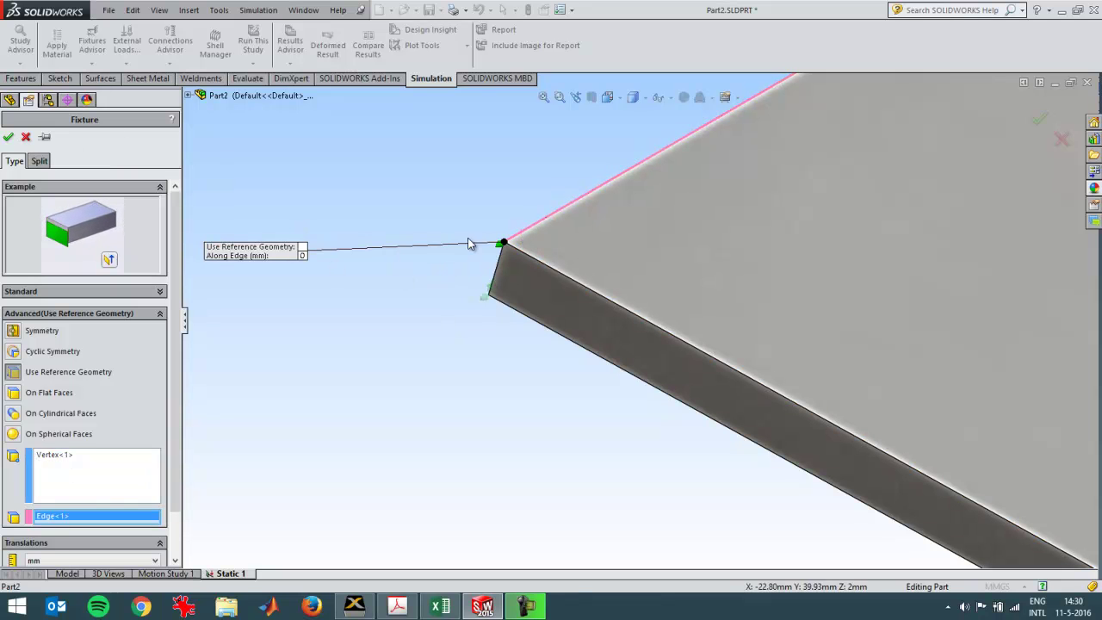
click(8, 137)
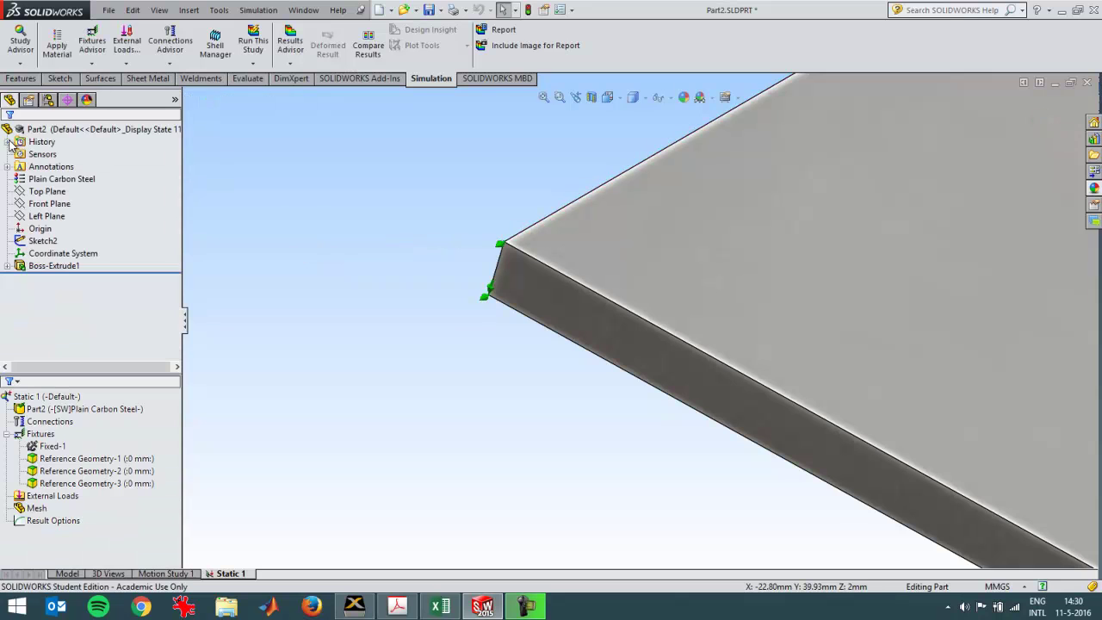
scroll(483, 366, up, 5)
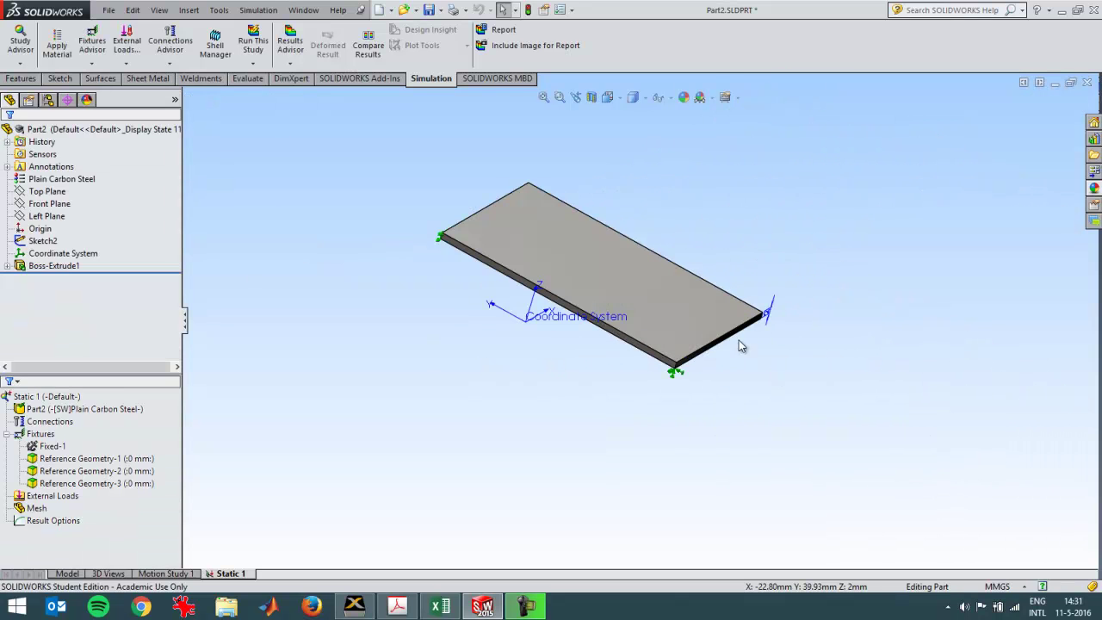
- Apply Pressure-1 of 10 N/mm^2 to two opposite edge faces, reversed to pull outward
right_click(64, 497)
click(105, 274)
click(656, 360)
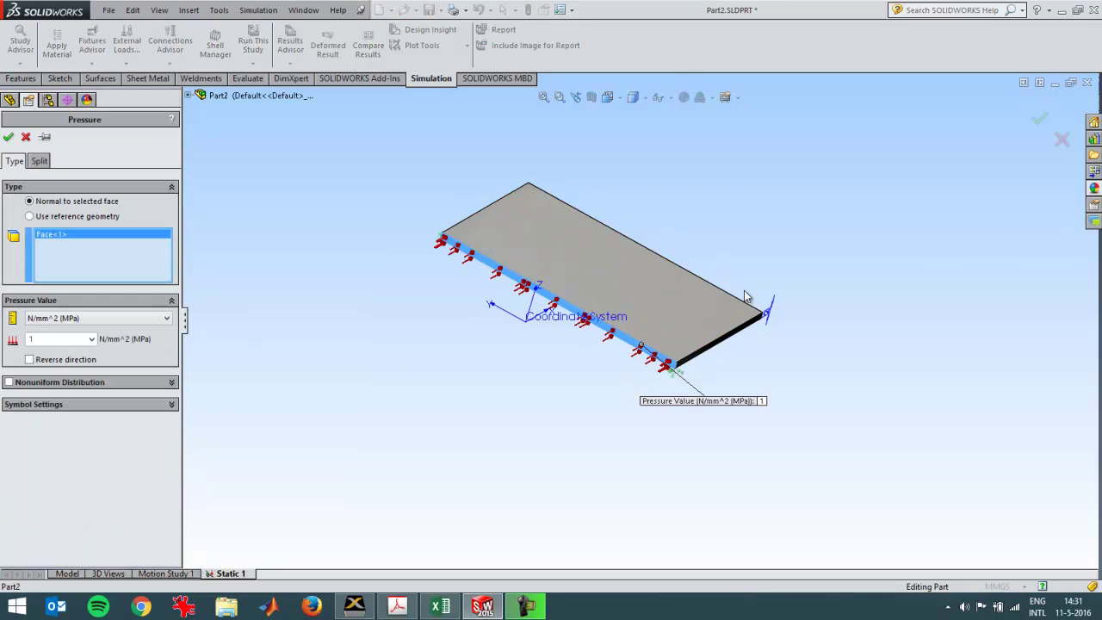
middle_drag(639, 356, 699, 310)
scroll(670, 341, down, 5)
click(670, 338)
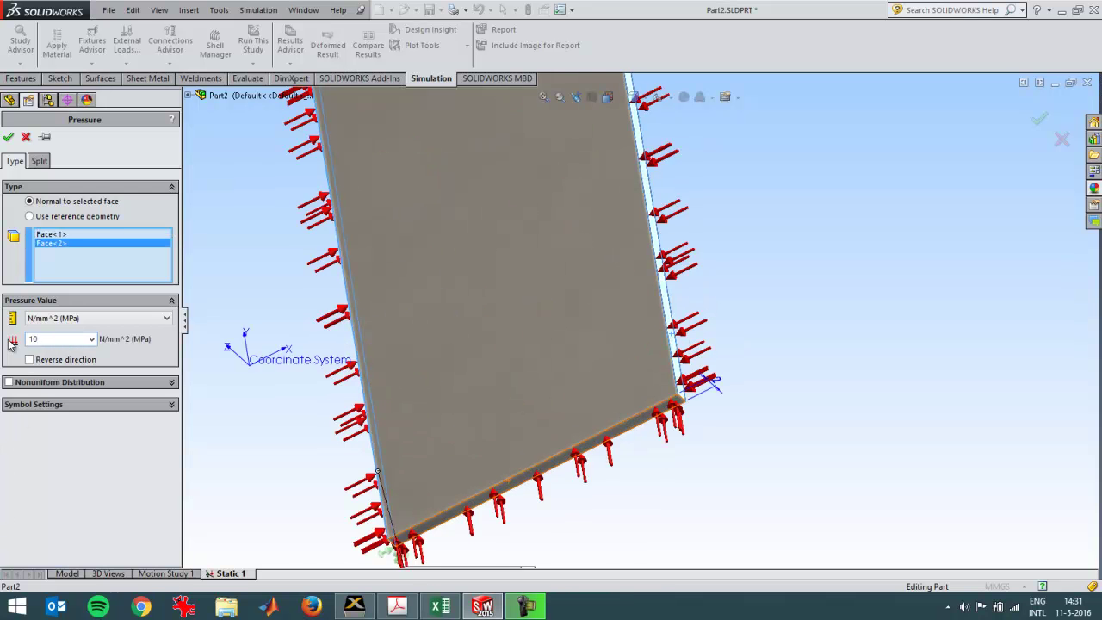
click(30, 359)
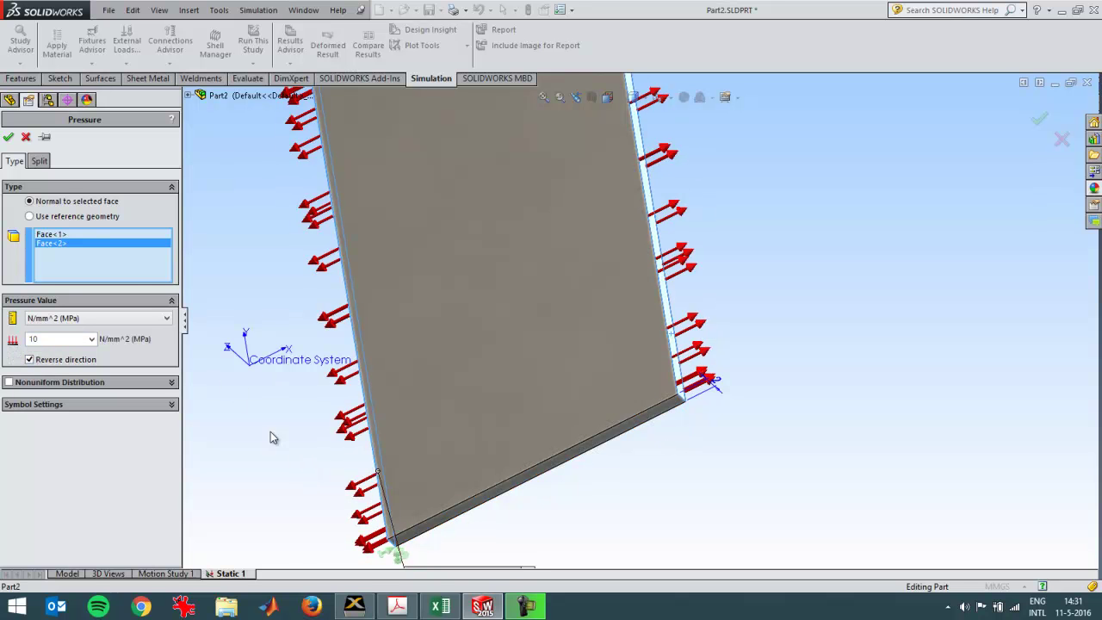
click(9, 137)
- Apply Pressure-2 of 5 N/mm^2 to the remaining two edge faces and save the part
key(f)
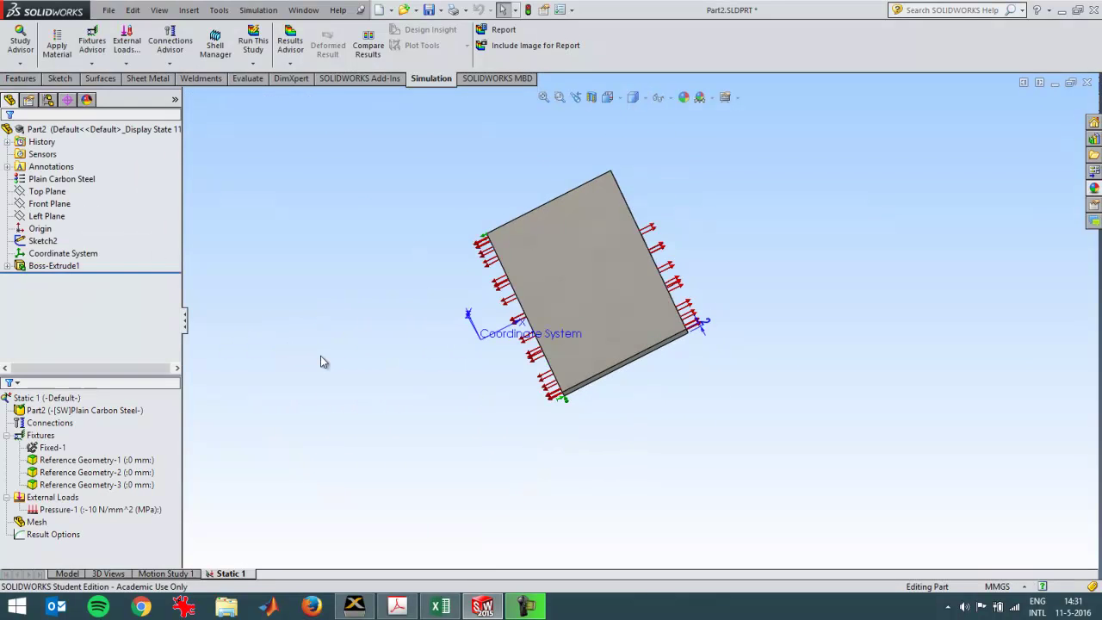
right_click(72, 497)
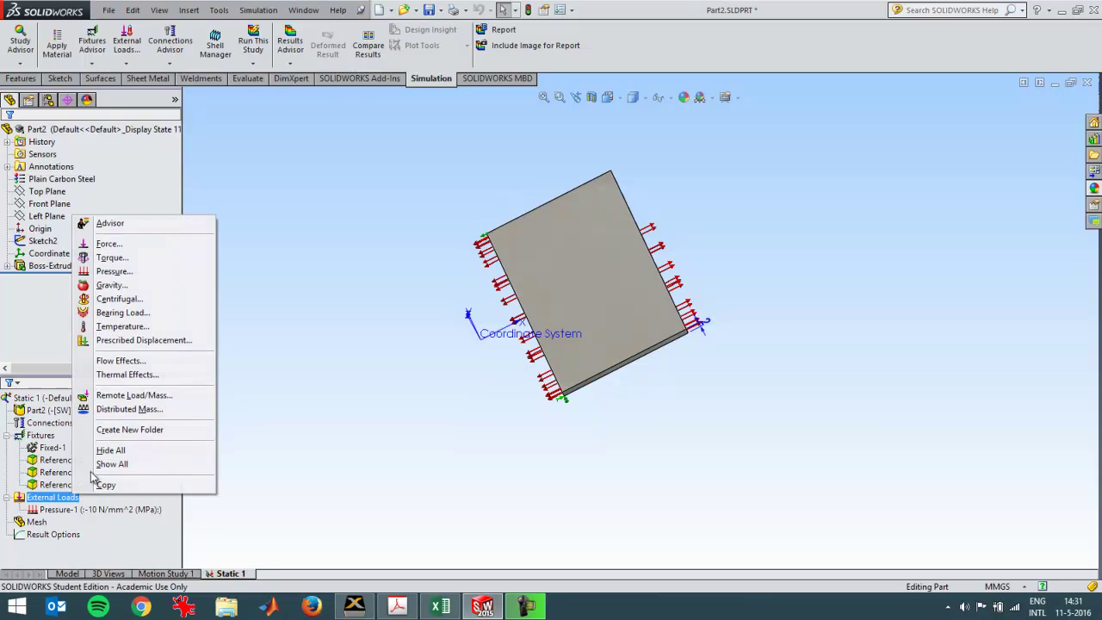
click(114, 271)
key(ctrl+7)
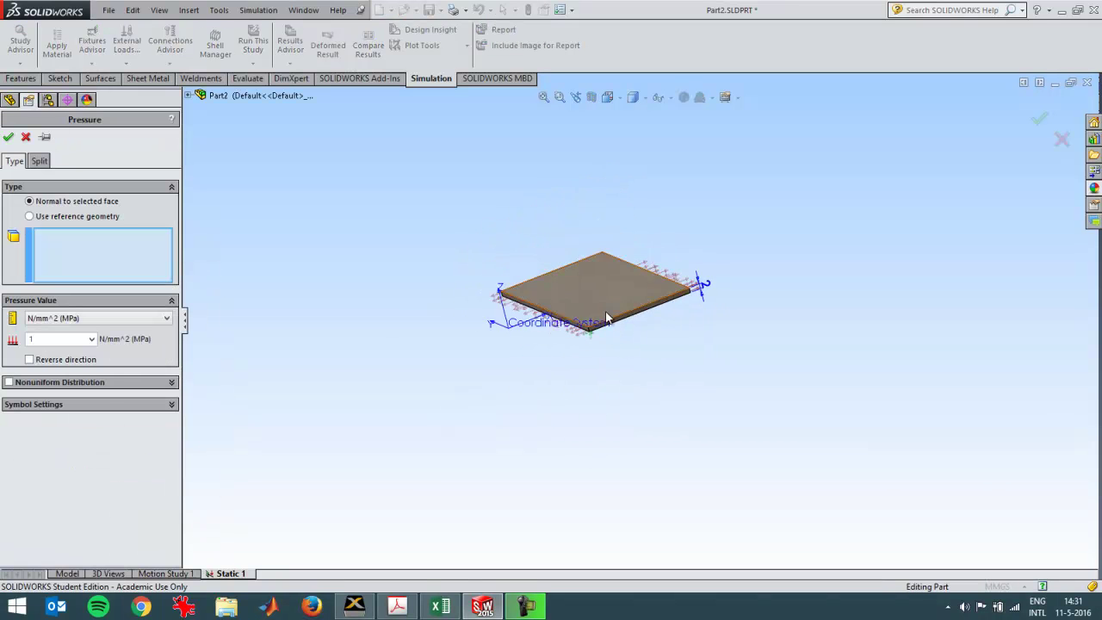
click(608, 319)
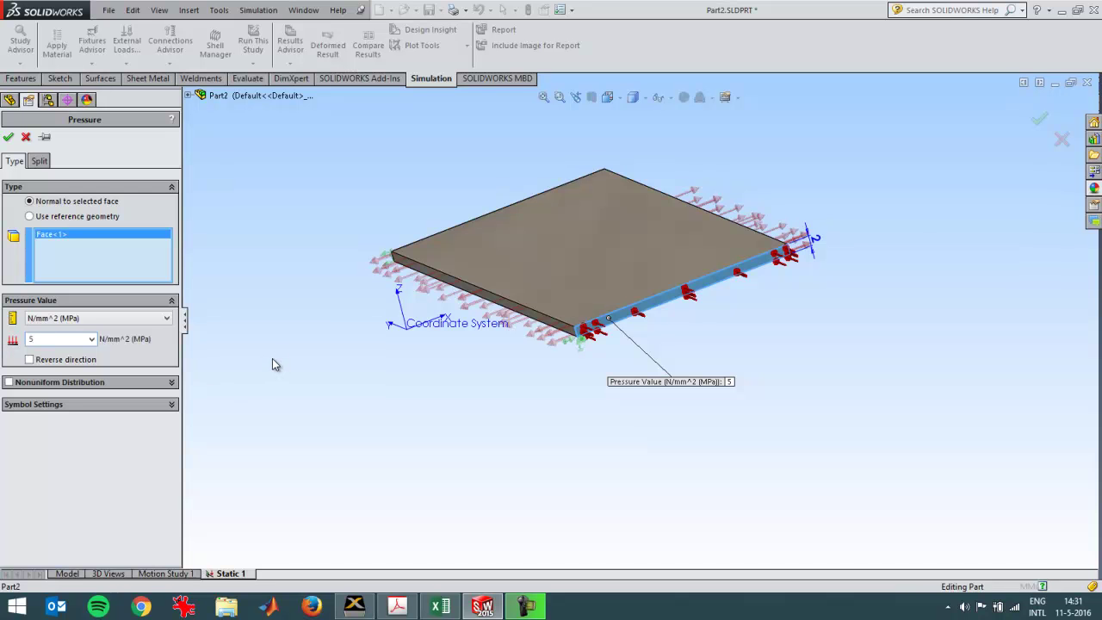
middle_drag(276, 354, 426, 291)
click(406, 265)
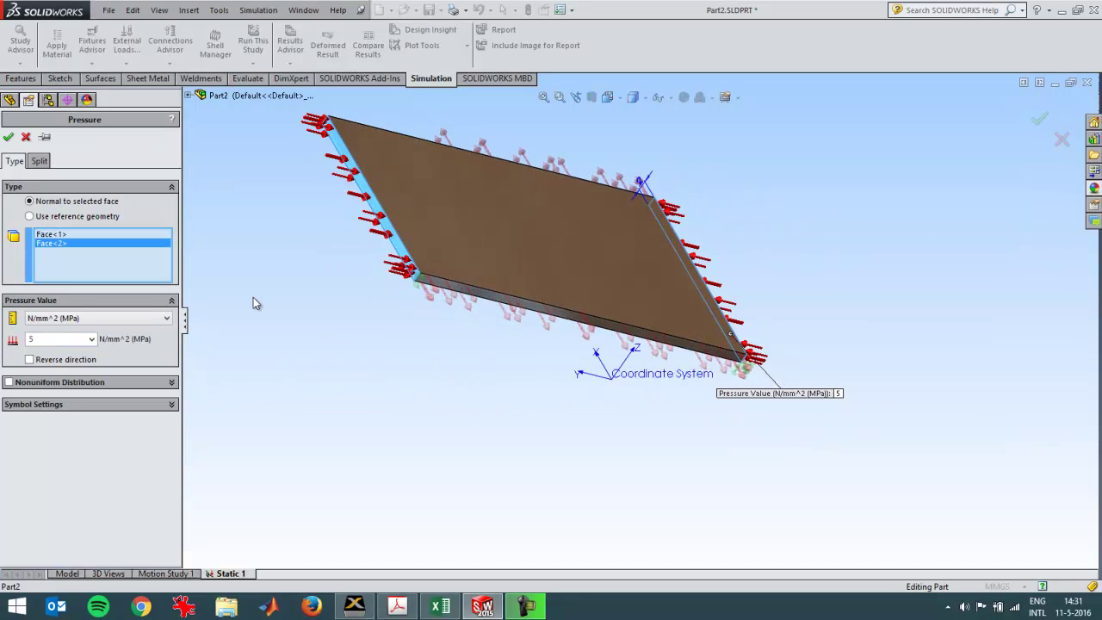
middle_drag(293, 320, 252, 300)
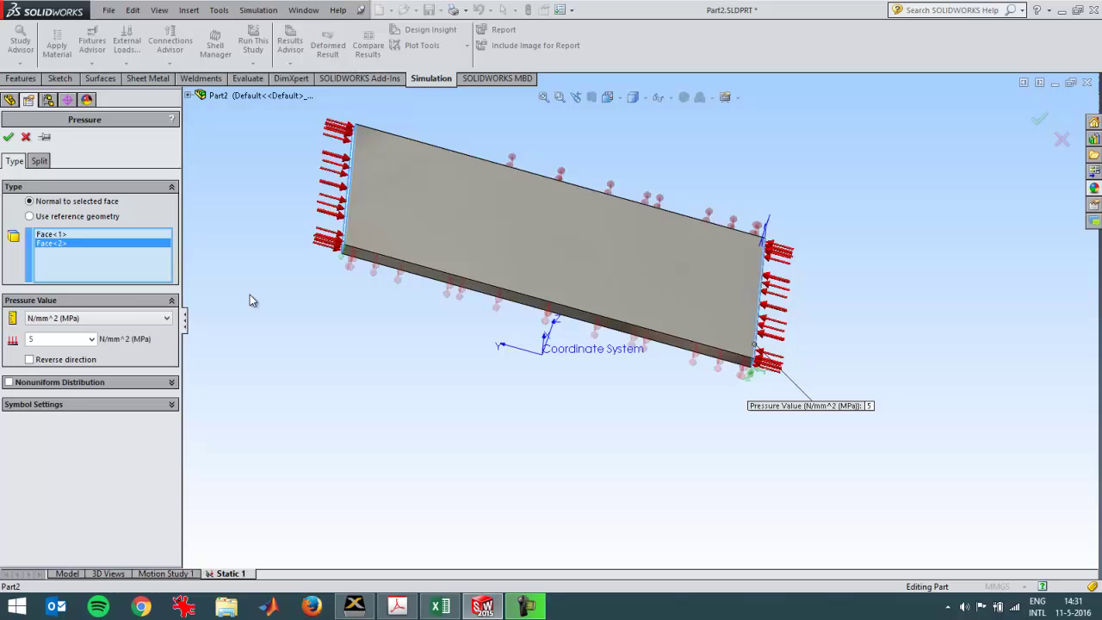
click(8, 138)
middle_drag(469, 372, 438, 376)
click(428, 12)
- Run Static 1, producing a von Mises stress plot of about 13.22–13.24 N/mm^2
right_click(64, 398)
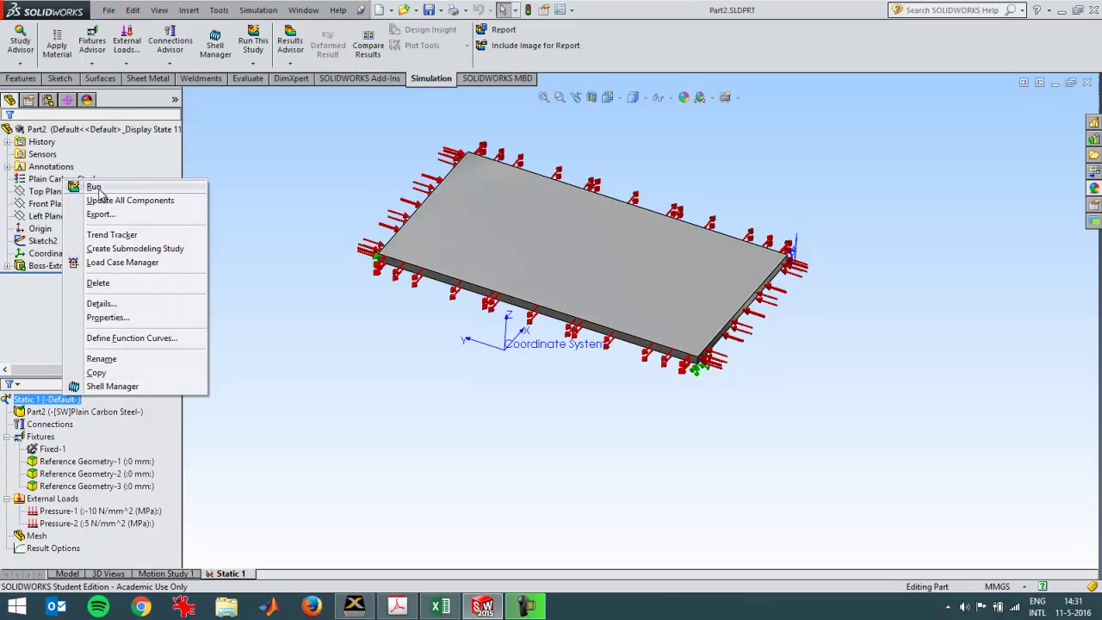
click(91, 186)
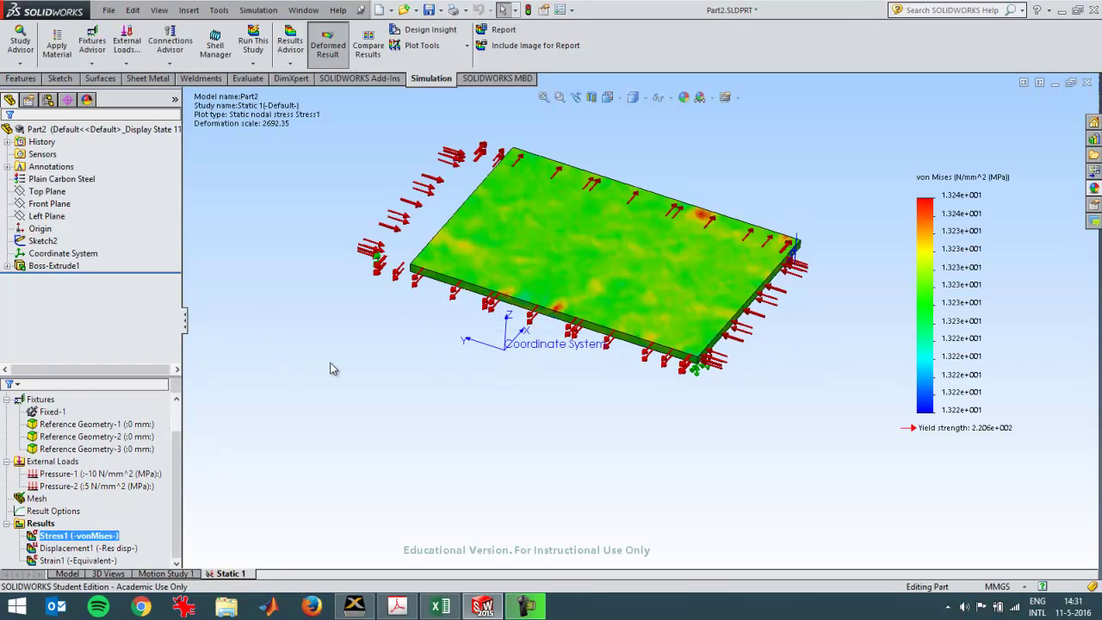
middle_drag(639, 384, 614, 363)
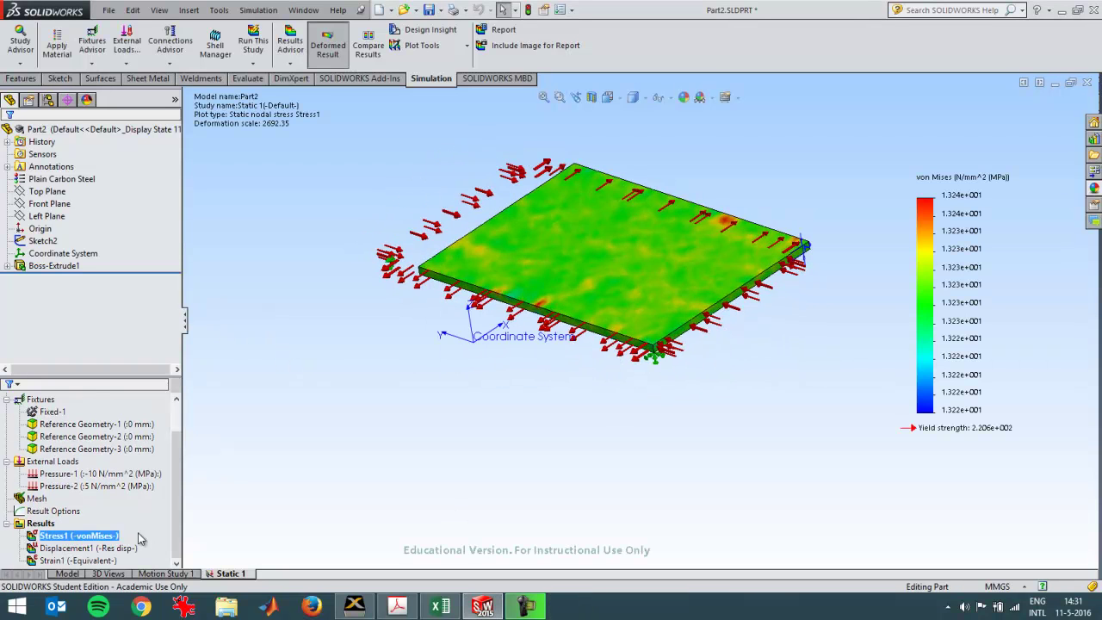
right_click(49, 523)
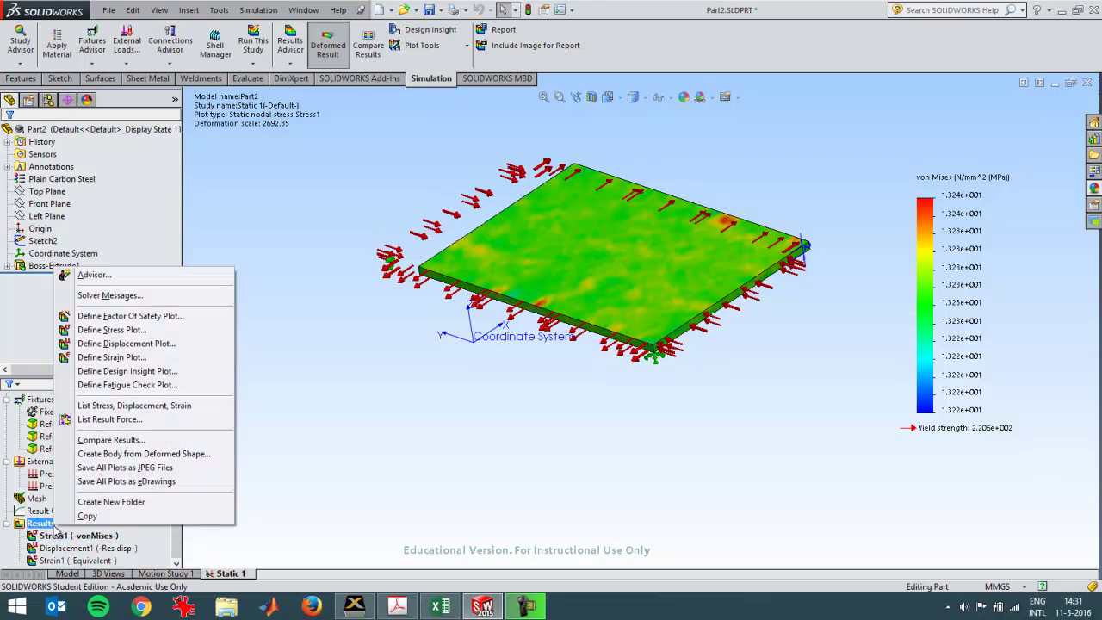
- Define a Stress2 plot of SX: X Normal Stress, showing about 10 N/mm^2
click(98, 331)
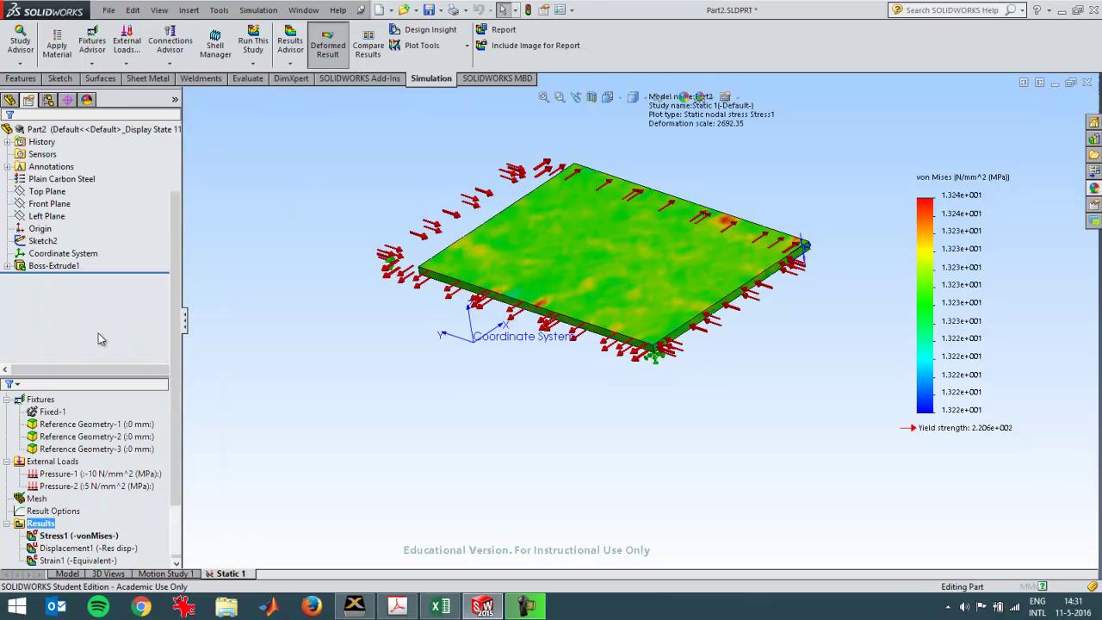
click(94, 208)
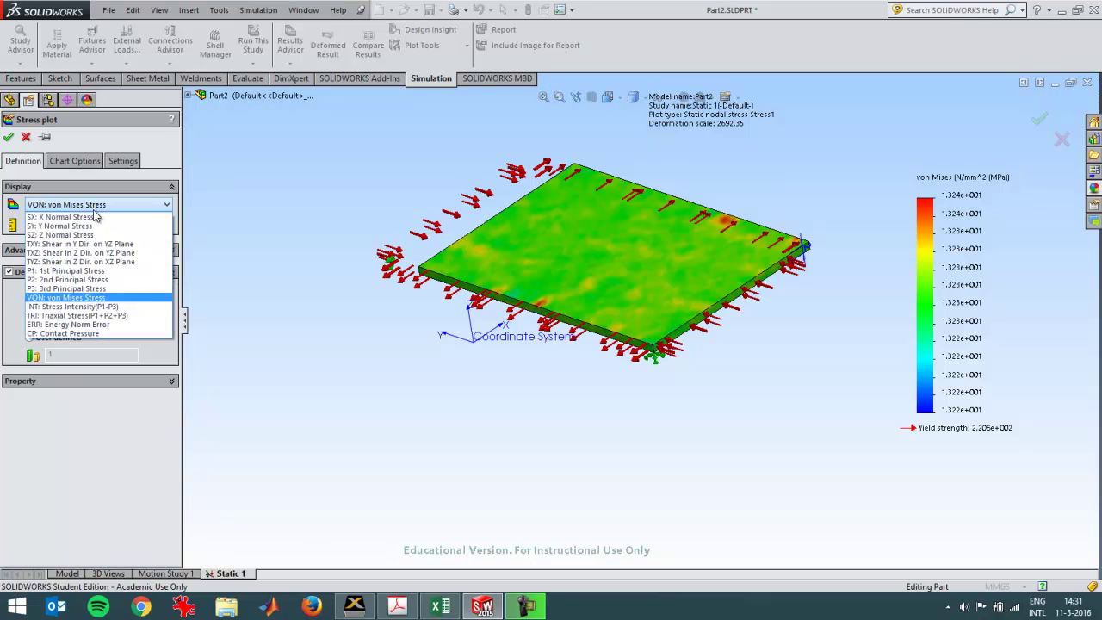
click(74, 214)
click(7, 137)
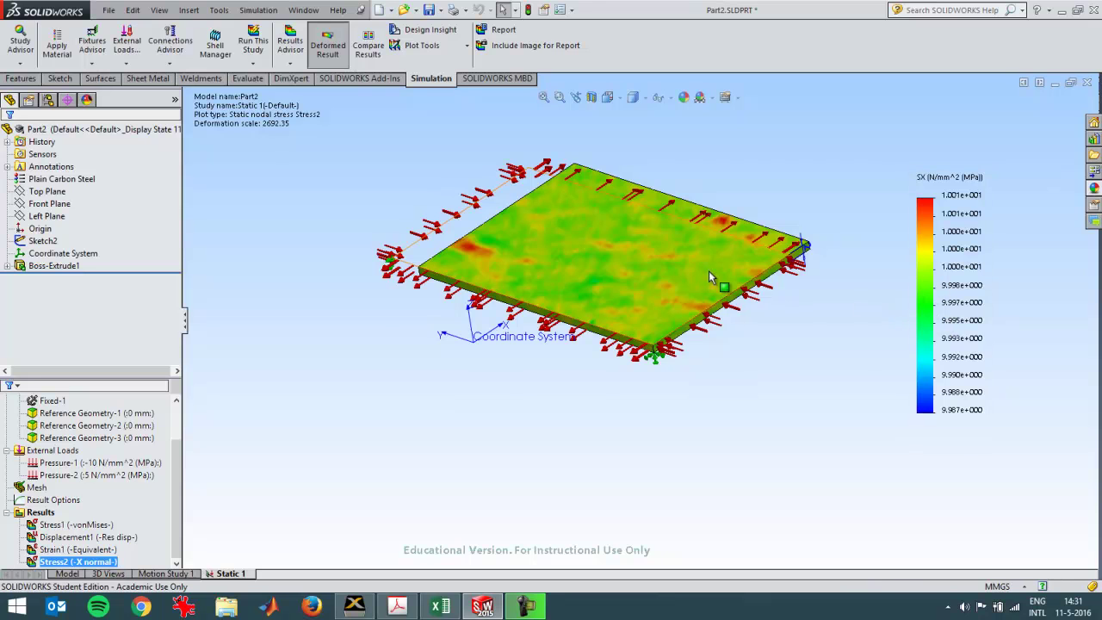
scroll(735, 236, down, 3)
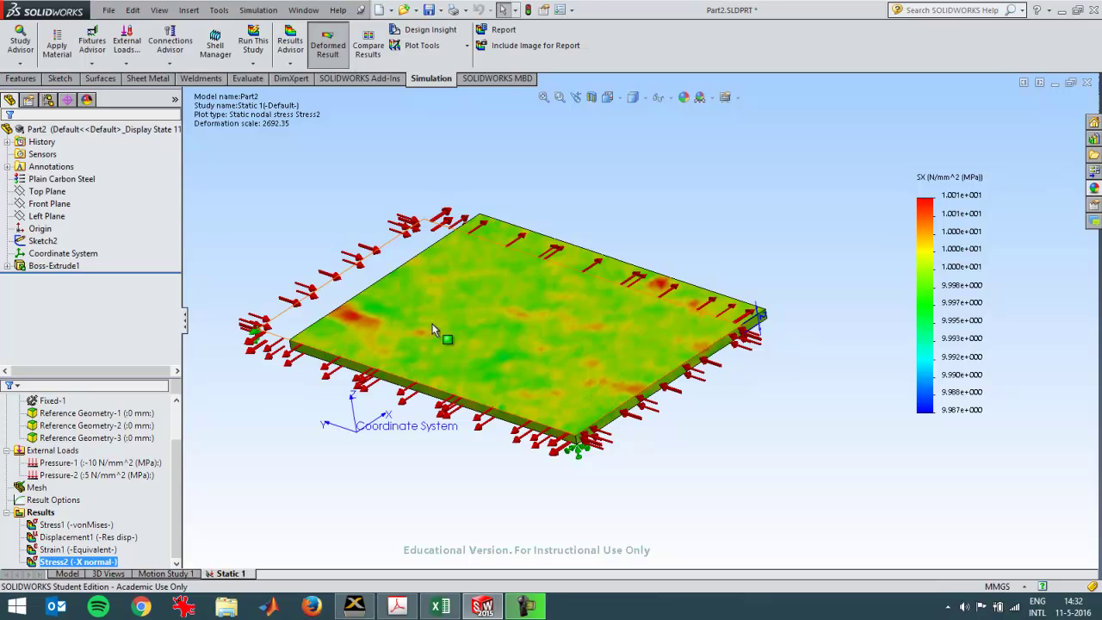
- Add a Y normal stress (SY) plot of the plate as Stress3
right_click(47, 512)
click(131, 319)
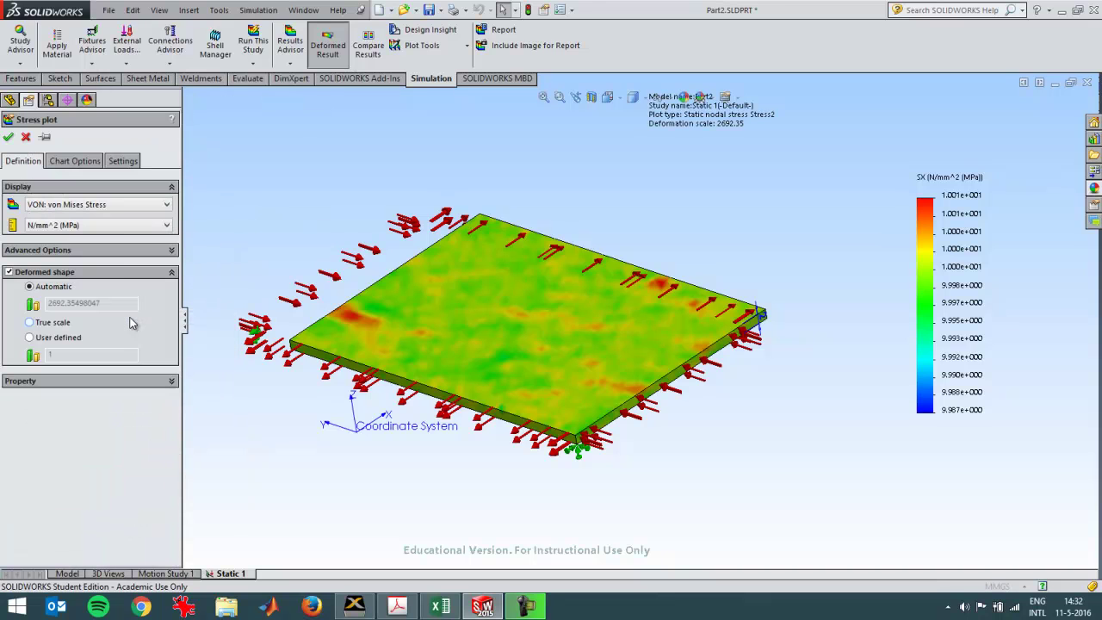
click(123, 206)
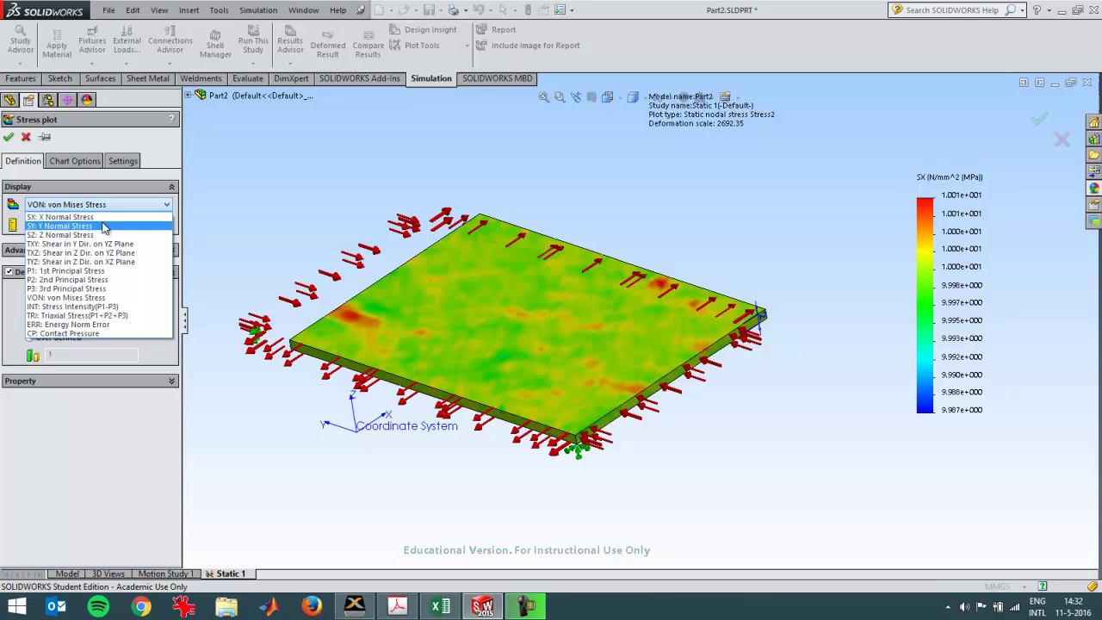
click(103, 227)
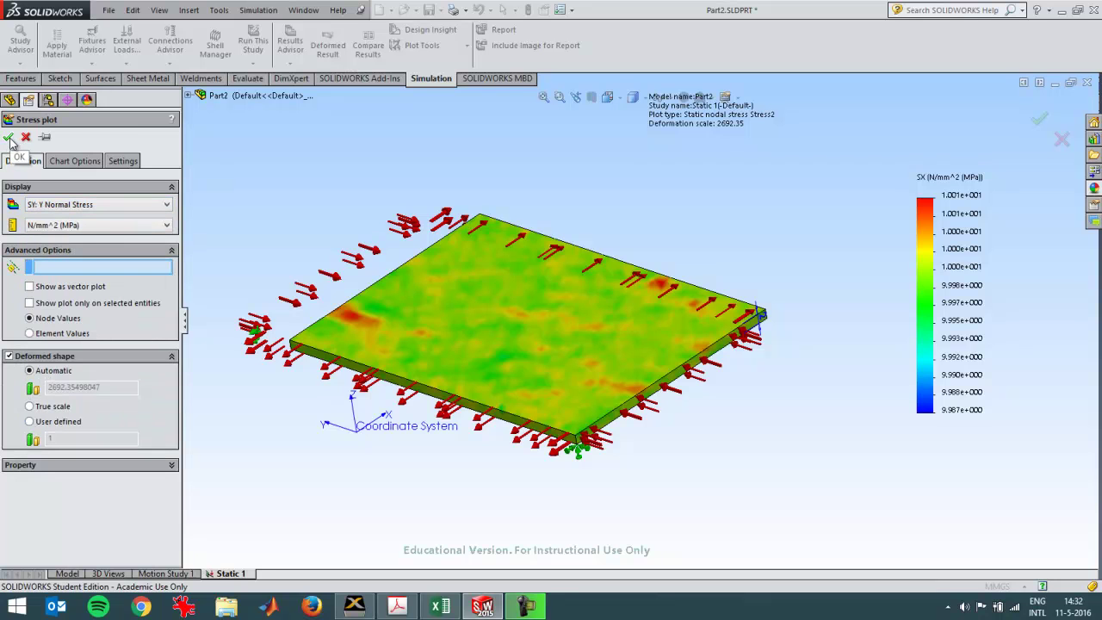
click(8, 138)
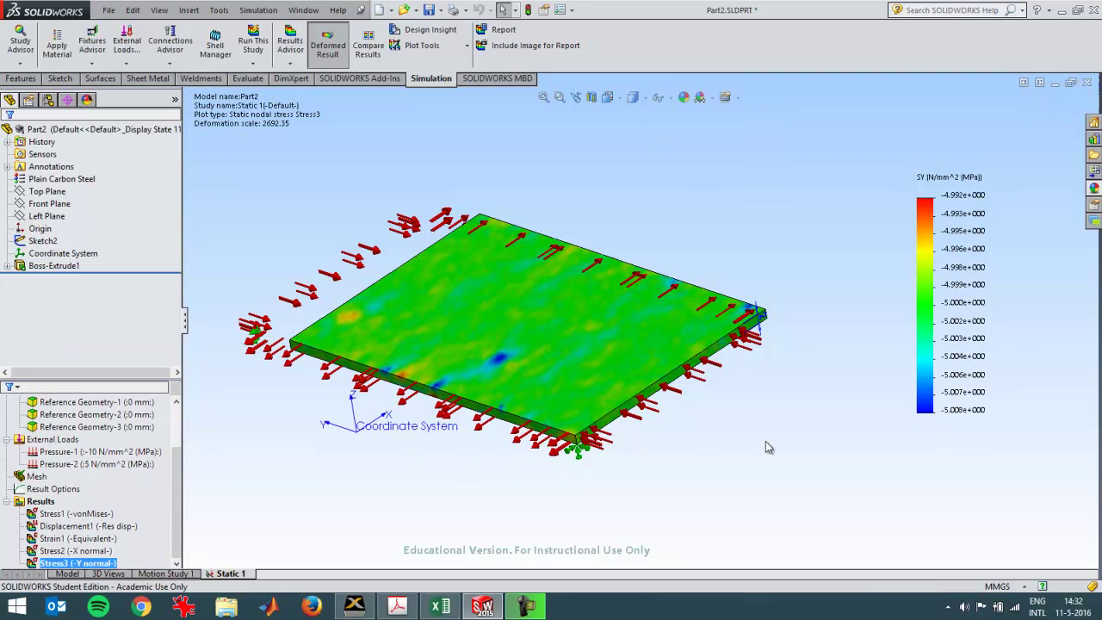
- Add a Z normal stress (SZ) plot of the plate as Stress4
right_click(40, 501)
click(121, 308)
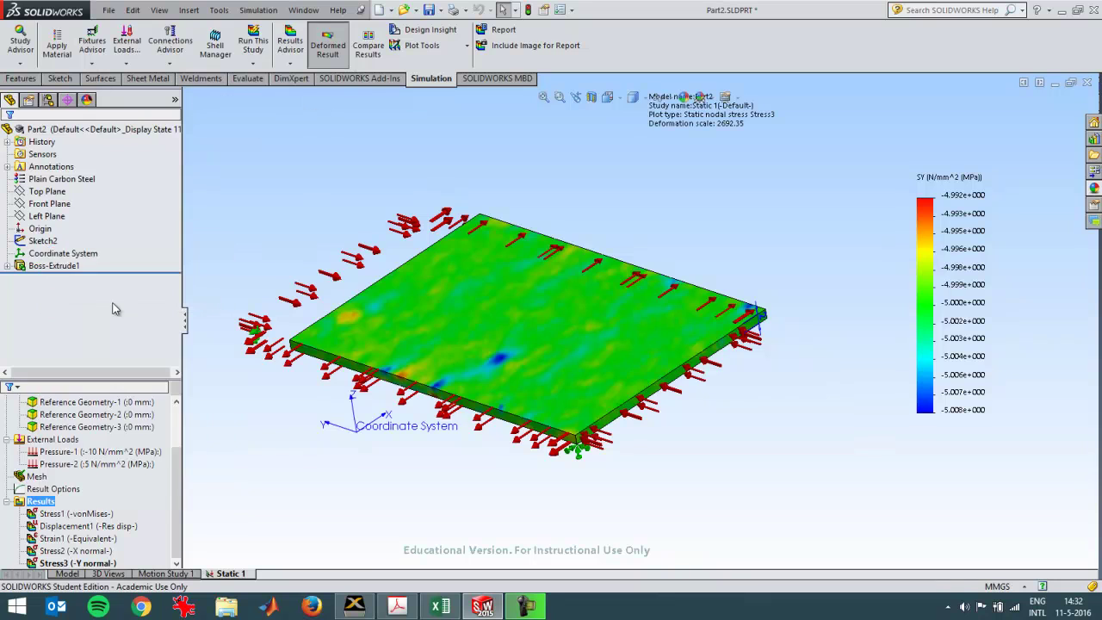
click(109, 206)
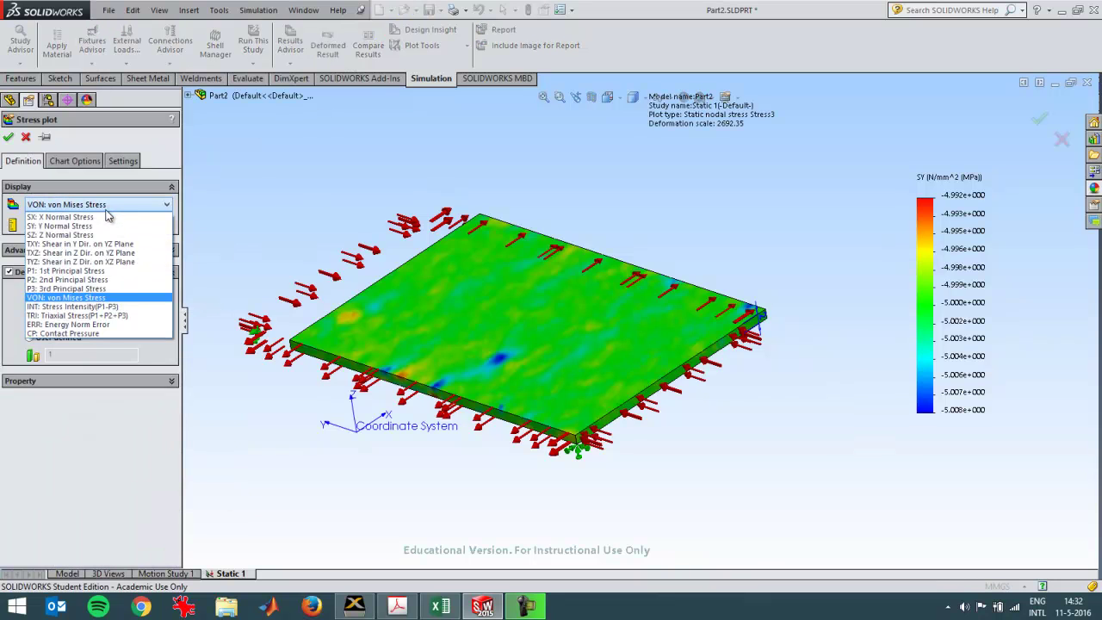
click(101, 235)
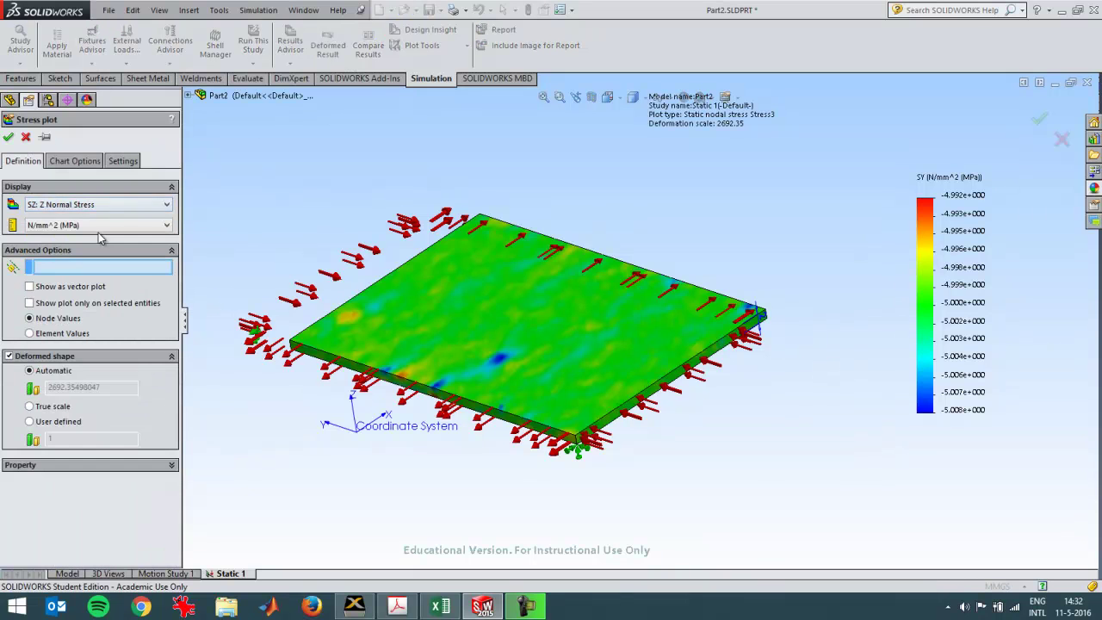
click(8, 136)
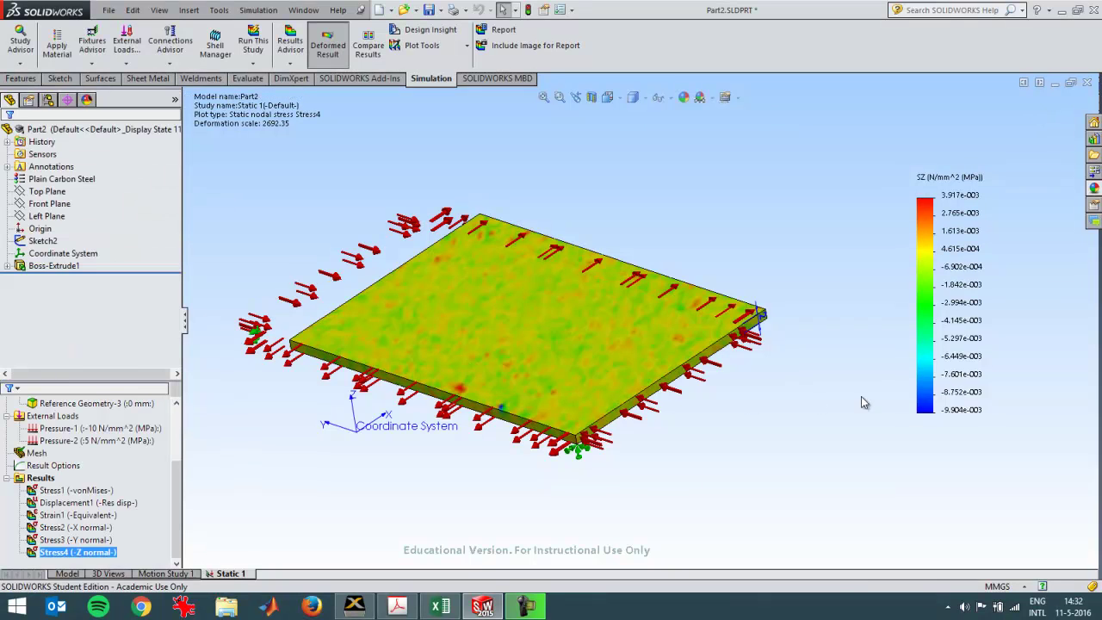